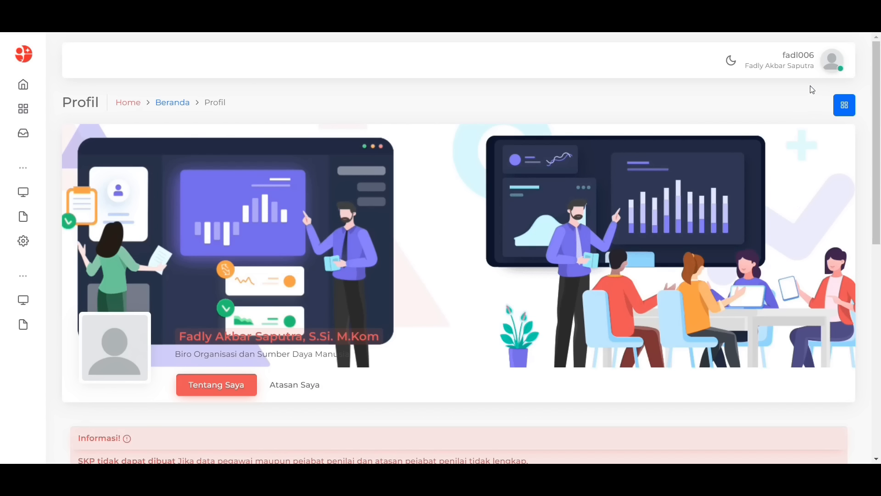
{"action": "left_click", "coordinate": [844, 107]}
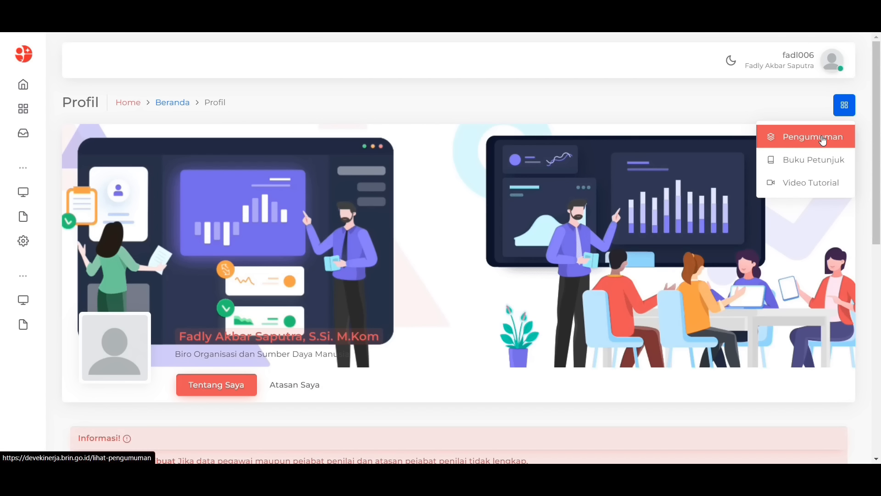
{"action": "left_click", "coordinate": [779, 106]}
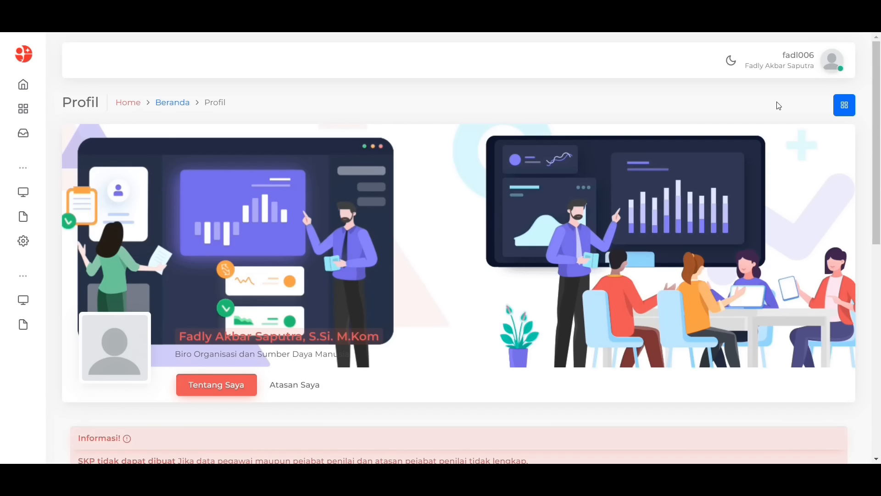
Review the employee and performance information on the profile, and the details of the Pejabat Penilai and Atasan Pejabat Penilai
{"action": "scroll", "coordinate": [779, 106], "scroll_direction": "down", "scroll_amount": 5}
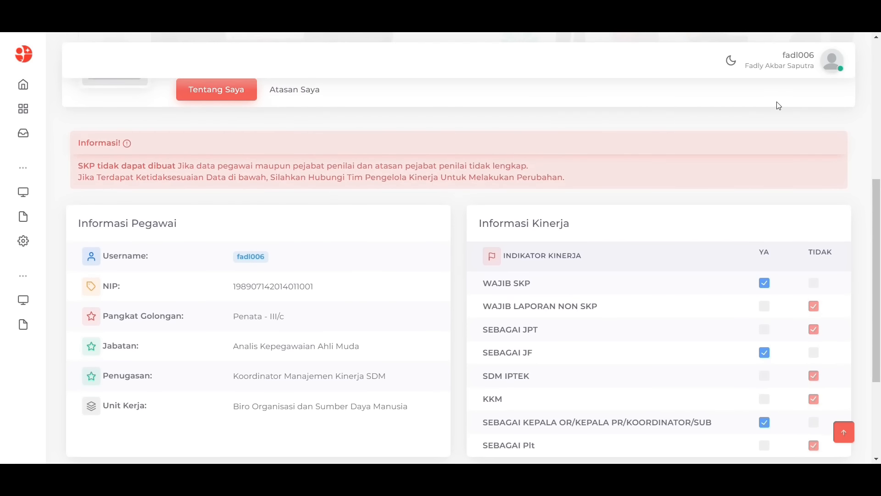
{"action": "left_click", "coordinate": [306, 105]}
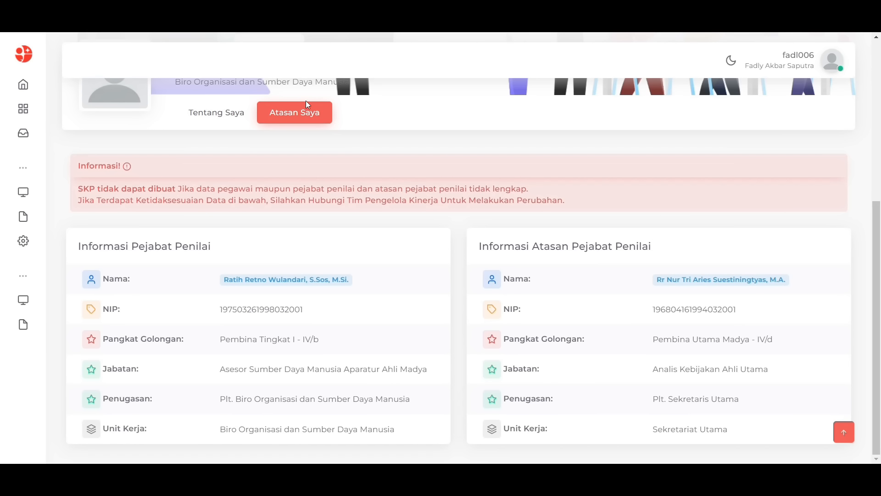
{"action": "scroll", "coordinate": [306, 106], "scroll_direction": "up", "scroll_amount": 3}
{"action": "scroll", "coordinate": [306, 102], "scroll_direction": "up", "scroll_amount": 4}
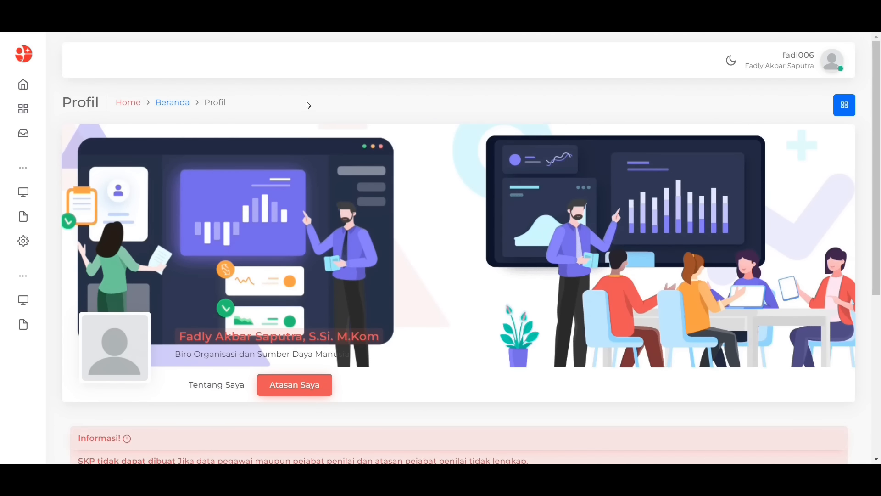
Create and save a new SKP under Kinerja Saya for year 2021, covering the period 01-10-2021 to 31-12-2021
{"action": "mouse_move", "coordinate": [35, 86]}
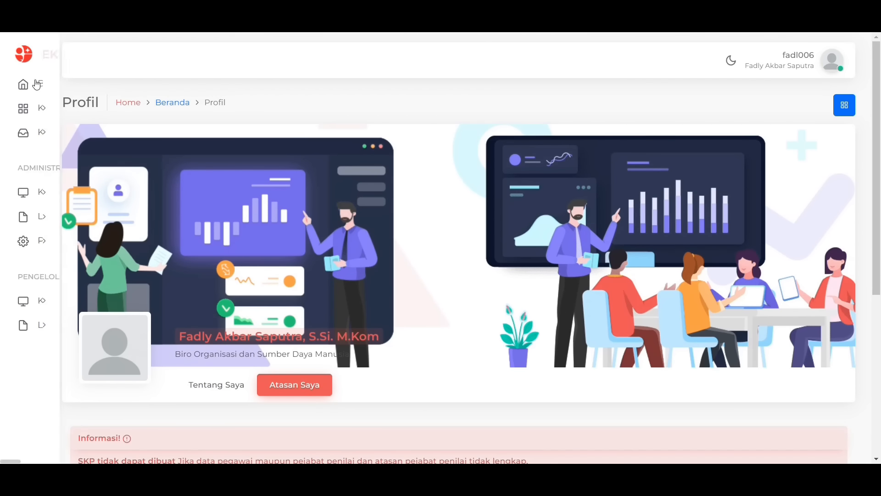
{"action": "left_click", "coordinate": [65, 107]}
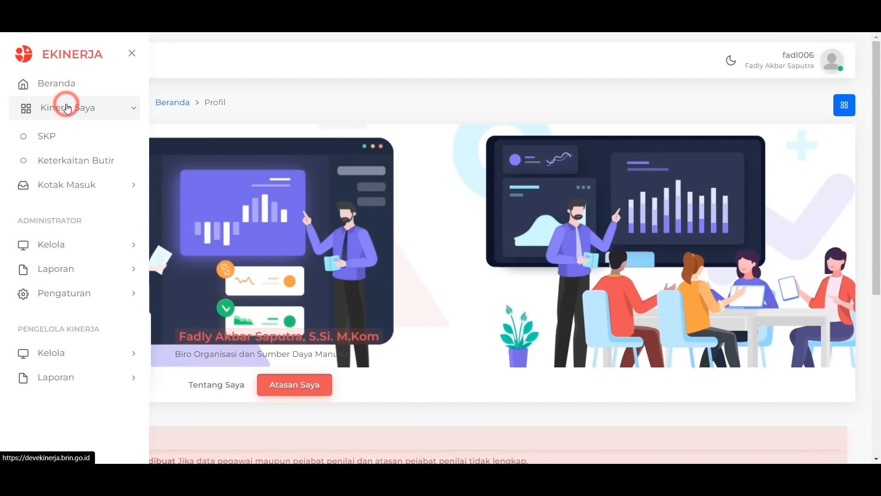
{"action": "left_click", "coordinate": [59, 138]}
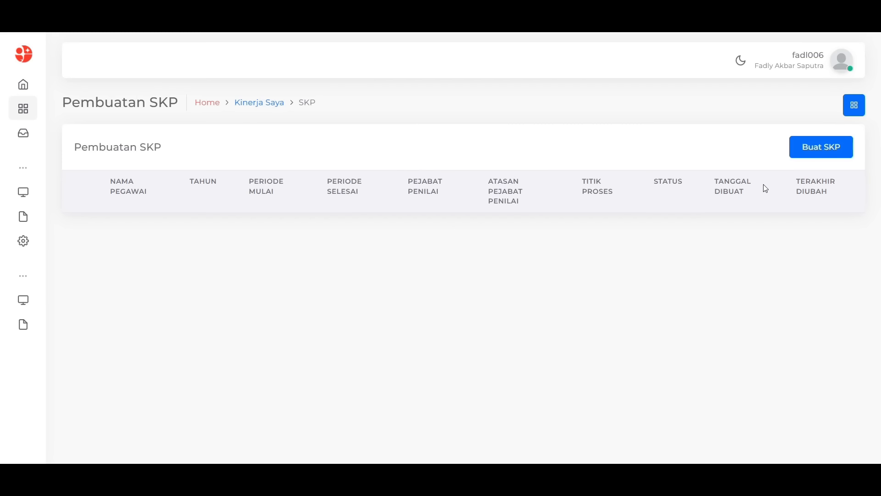
{"action": "left_click", "coordinate": [809, 155]}
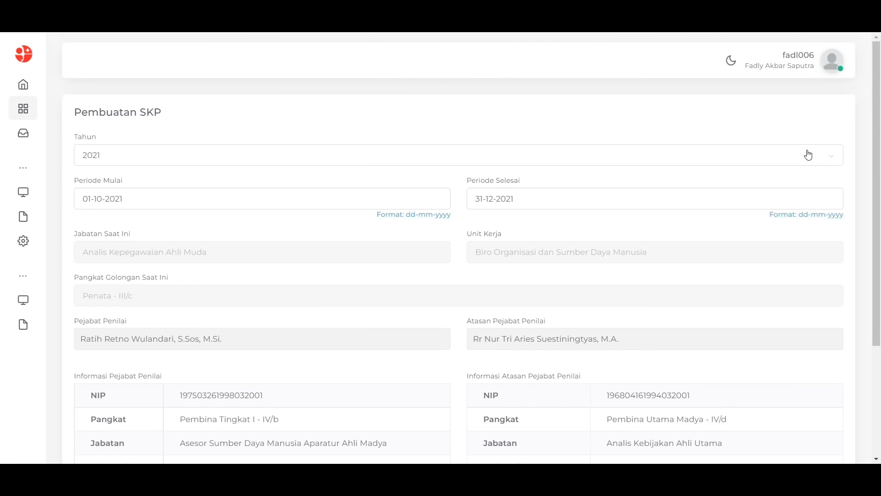
{"action": "scroll", "coordinate": [808, 154], "scroll_direction": "down", "scroll_amount": 3}
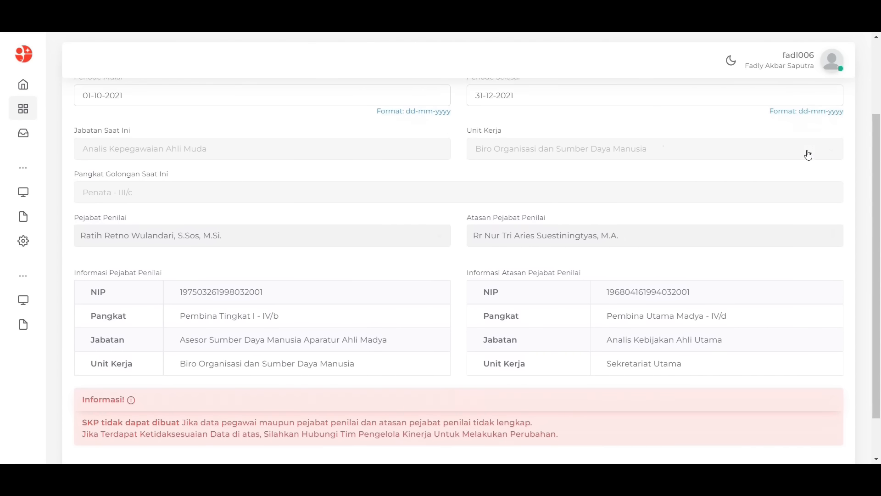
{"action": "scroll", "coordinate": [808, 155], "scroll_direction": "down", "scroll_amount": 1}
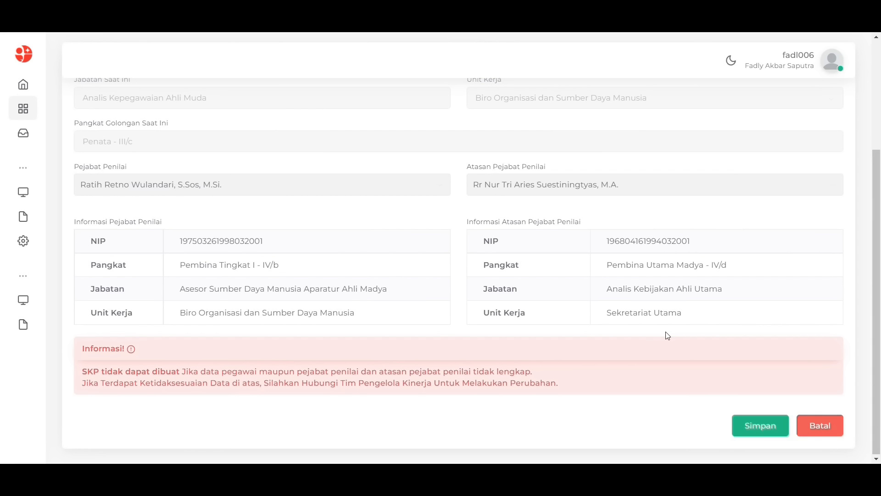
{"action": "left_click", "coordinate": [758, 429]}
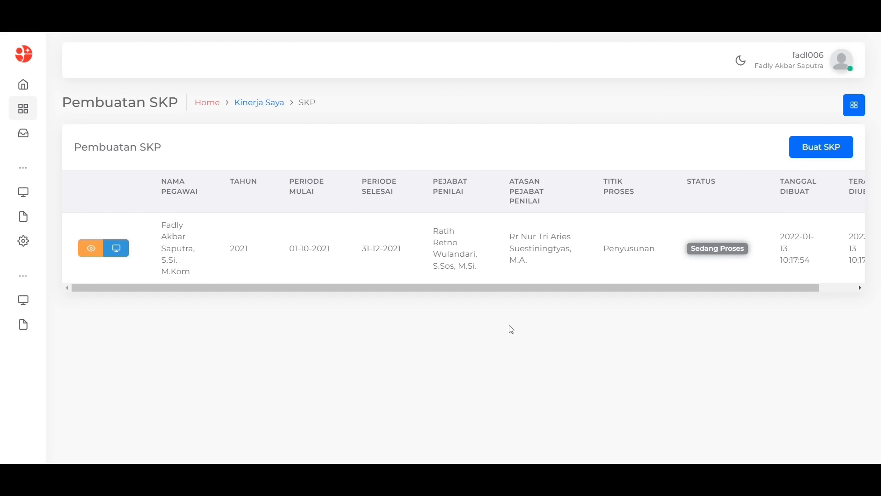
Start a new Rencana Kinerja entry in the 2021 SKP with Jenis Kinerja set to Kinerja Utama
{"action": "left_click", "coordinate": [122, 251]}
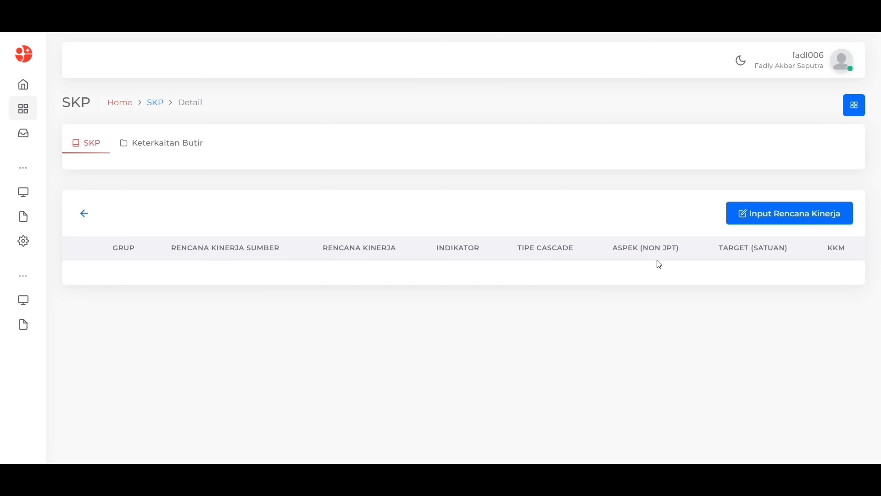
{"action": "left_click", "coordinate": [762, 220]}
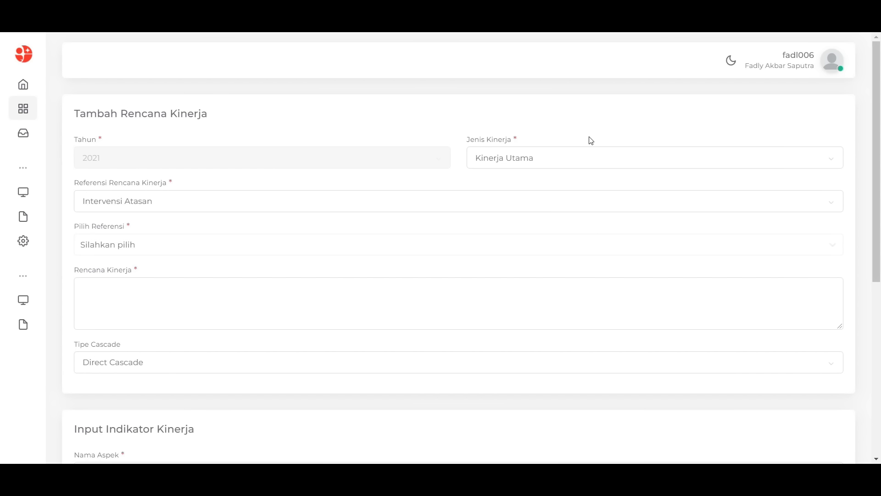
{"action": "left_click", "coordinate": [566, 161]}
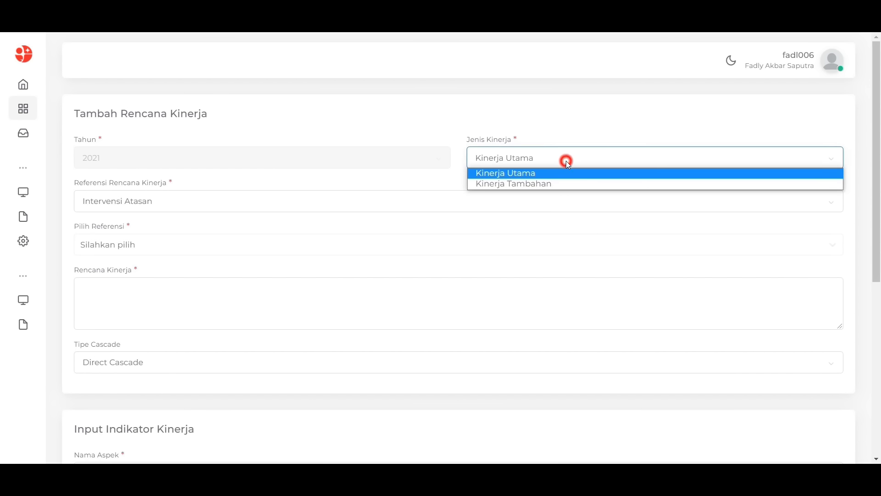
{"action": "left_click", "coordinate": [562, 173]}
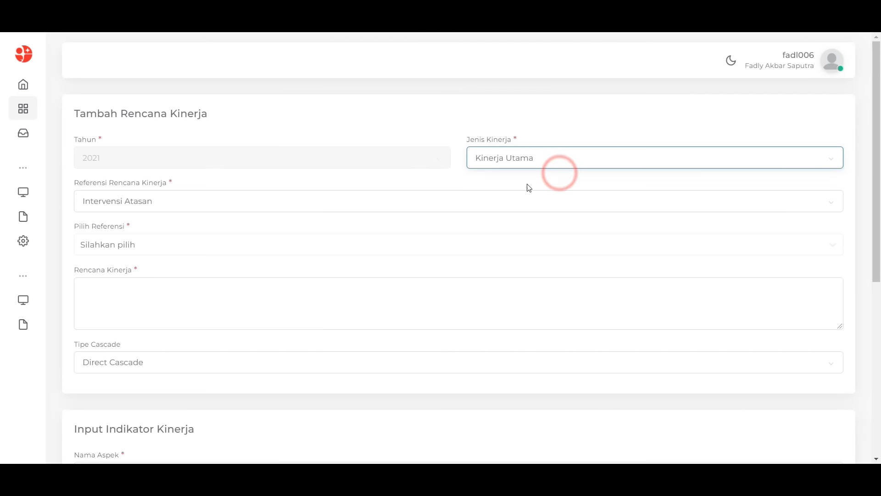
Set Referensi Rencana Kinerja to Intervensi Atasan and choose the reference "Meningkatnya produktivitas dan daya saing sumber daya program dukungan riset dan inovasi"
{"action": "left_click", "coordinate": [452, 207]}
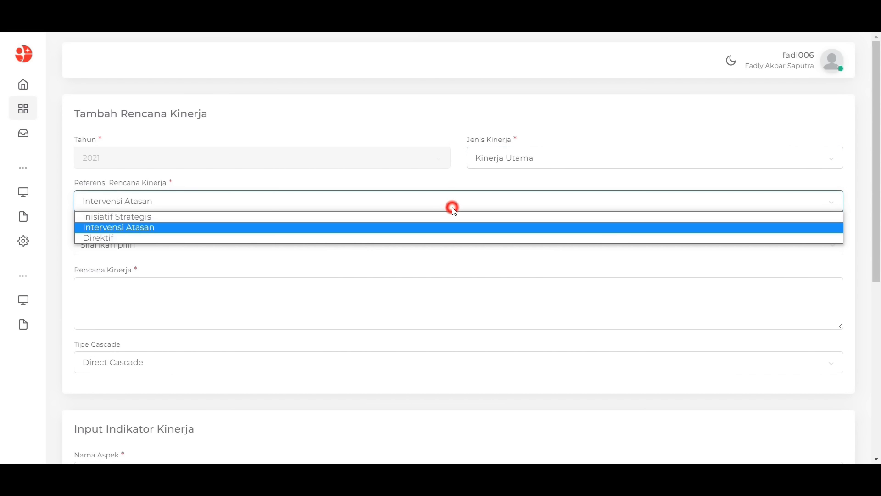
{"action": "left_click", "coordinate": [437, 226]}
{"action": "left_click", "coordinate": [437, 225]}
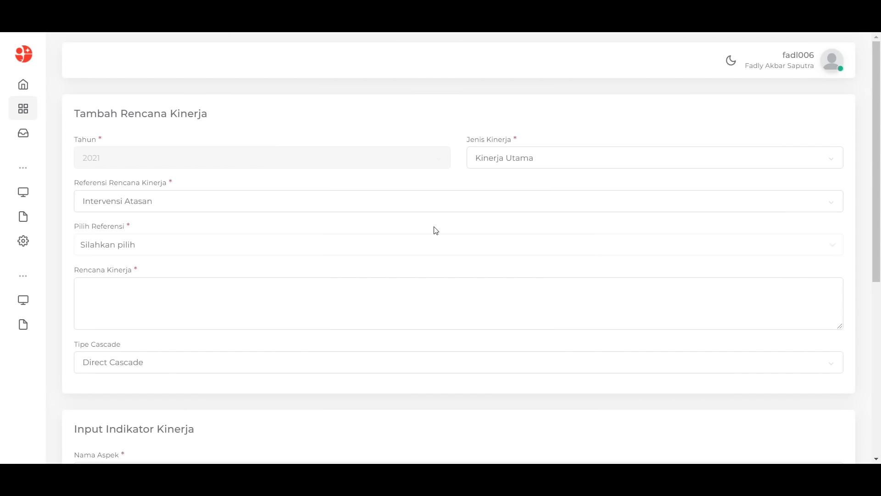
{"action": "left_click", "coordinate": [408, 249]}
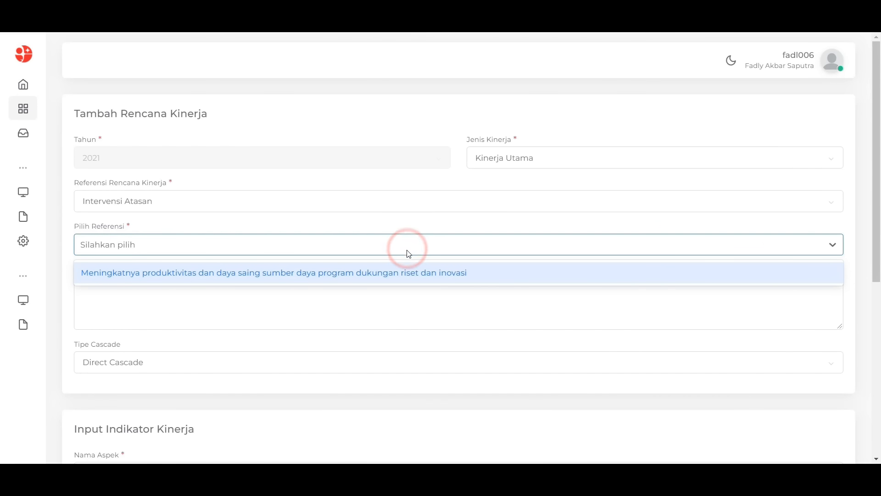
{"action": "left_click", "coordinate": [398, 272]}
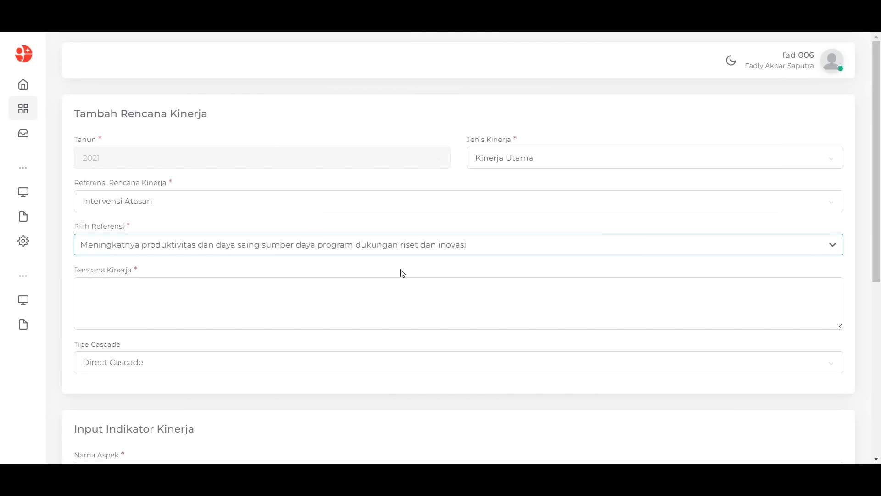
Enter the Rencana Kinerja "Terselesaikannya penilaian kinerja pegawai BRIN periode Okt-Des 2021" and set Tipe Cascade to Direct Cascade
{"action": "scroll", "coordinate": [390, 252], "scroll_direction": "down", "scroll_amount": 1}
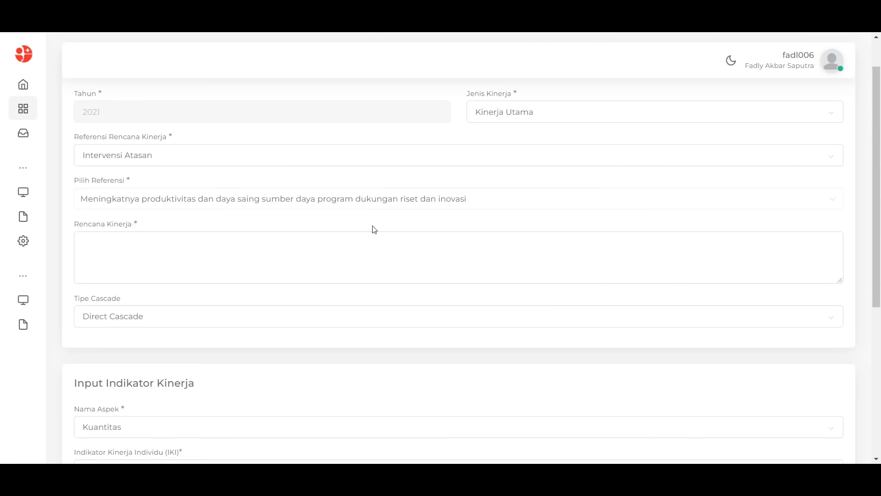
{"action": "left_click", "coordinate": [362, 255]}
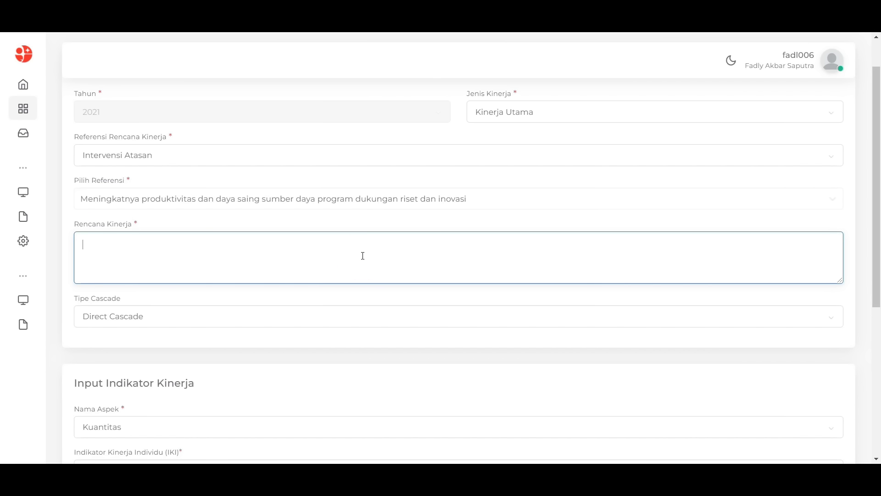
{"action": "type", "text": "Terselesaikannya penilaian kinerja pegawai BRIN periode Okt-Des 2021"}
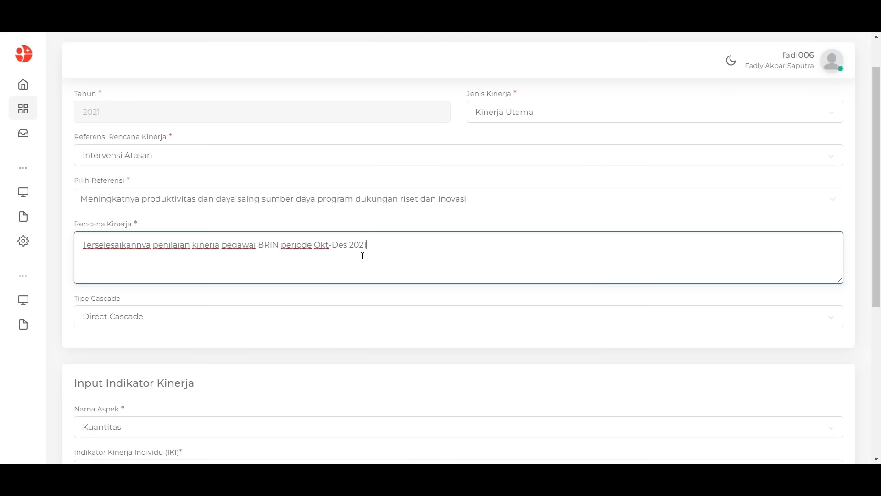
{"action": "left_click", "coordinate": [273, 319]}
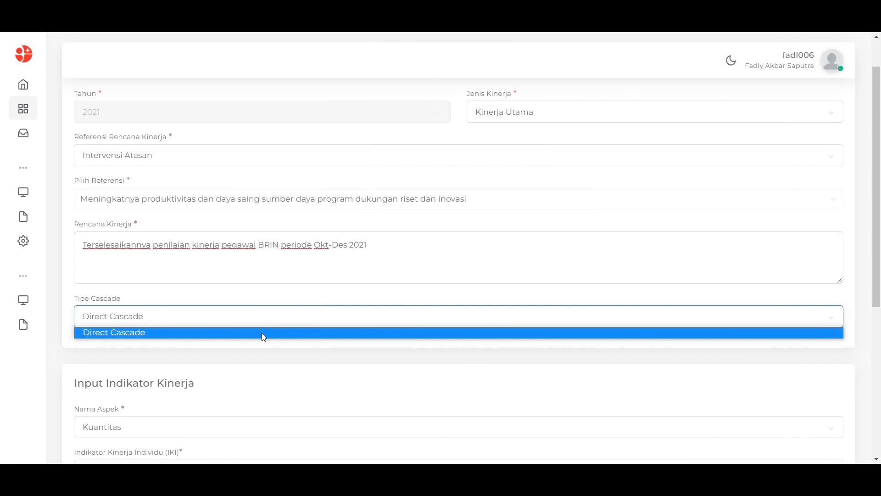
{"action": "left_click", "coordinate": [264, 335]}
Set the indicator's aspect to Kuantitas and enter the IKI "Persentase Penyelesaian Penilaian Kinerja Periode Okt-Des 2021"
{"action": "scroll", "coordinate": [264, 224], "scroll_direction": "down", "scroll_amount": 5}
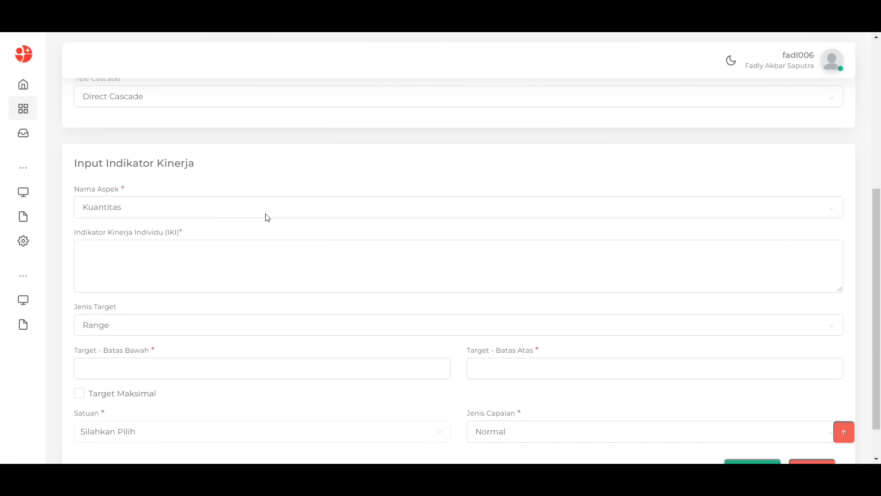
{"action": "left_click", "coordinate": [268, 217]}
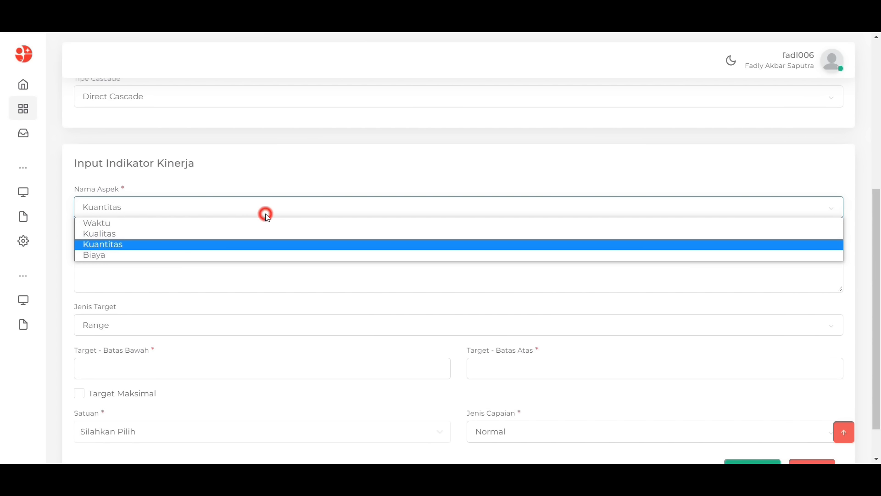
{"action": "left_click", "coordinate": [251, 246]}
{"action": "left_click", "coordinate": [237, 256]}
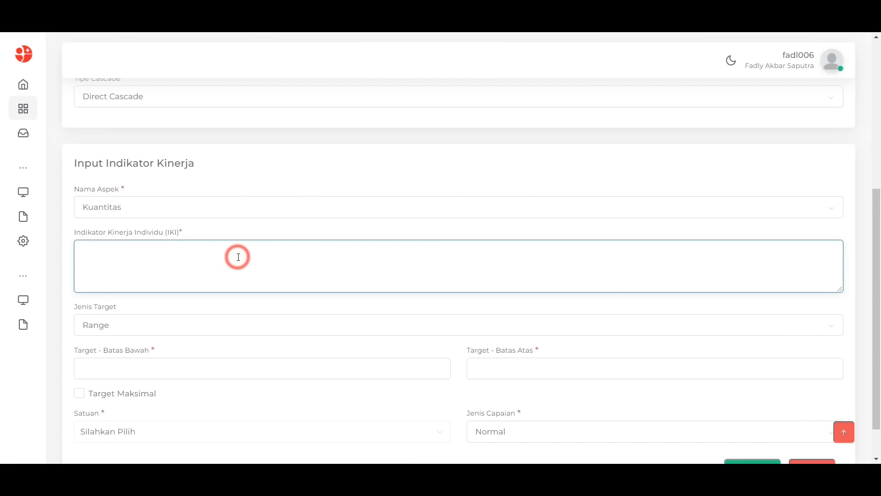
{"action": "type", "text": "Persentase Penyelesaian Penilaian Kinerja Periode Okt-Des 2021"}
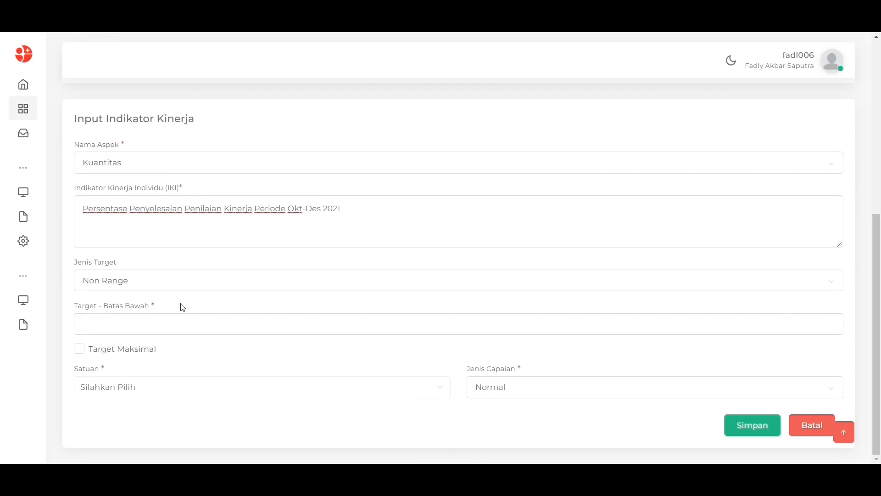
Set the indicator's target type to Non Range with a target of 90, unit Persen and Jenis Capaian Normal
{"action": "left_click", "coordinate": [170, 323]}
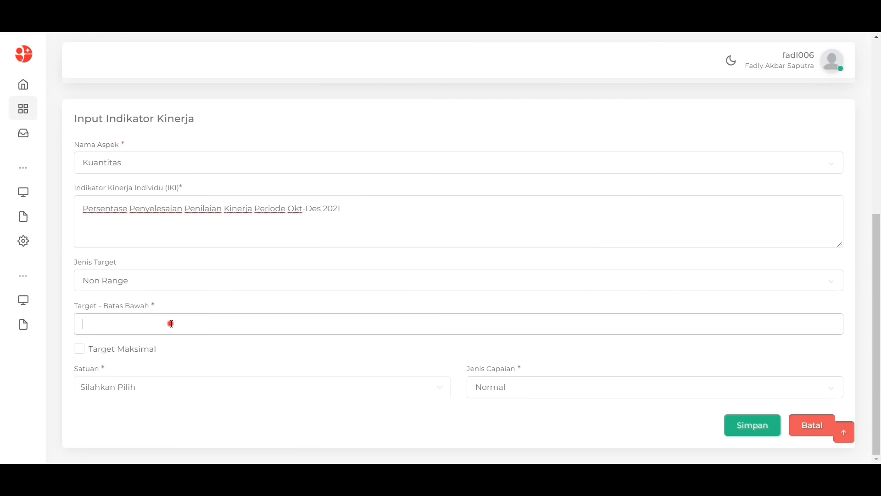
{"action": "type", "text": "90"}
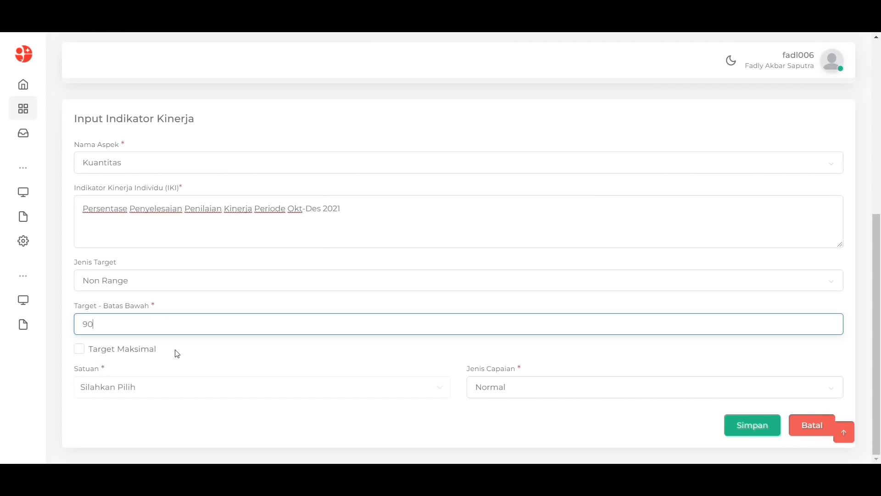
{"action": "left_click", "coordinate": [159, 385]}
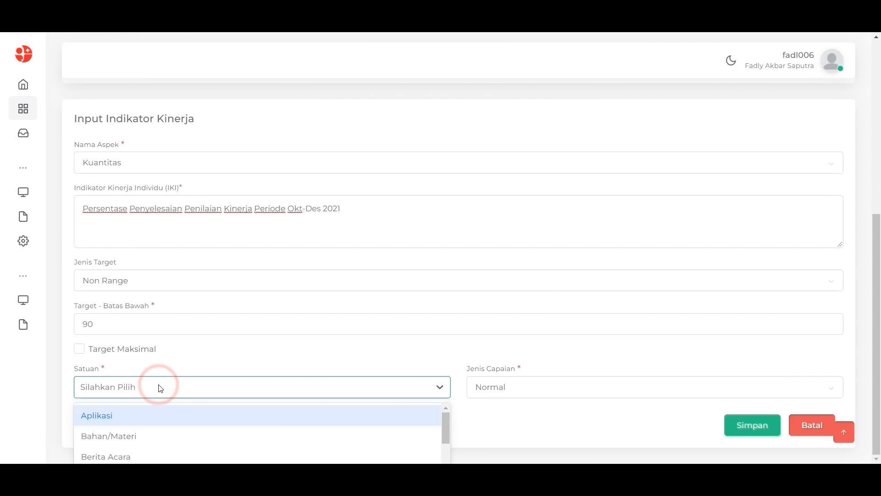
{"action": "type", "text": "per"}
{"action": "key", "text": "Return"}
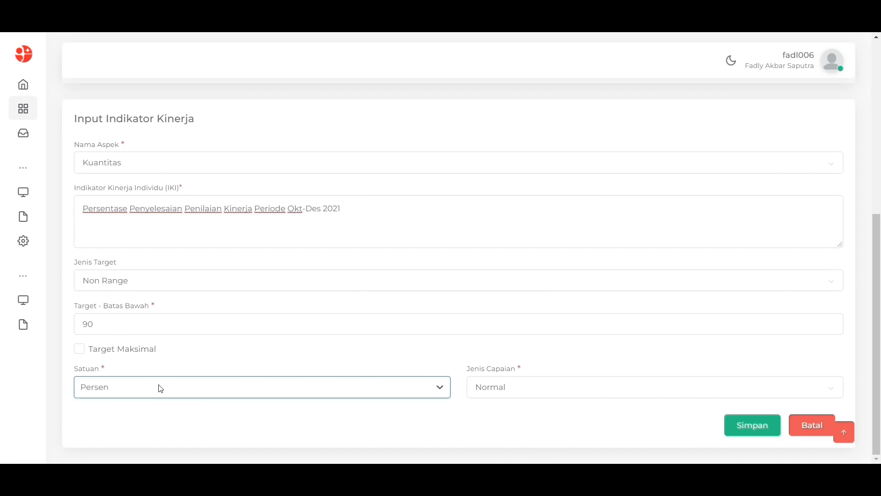
{"action": "left_click", "coordinate": [491, 387]}
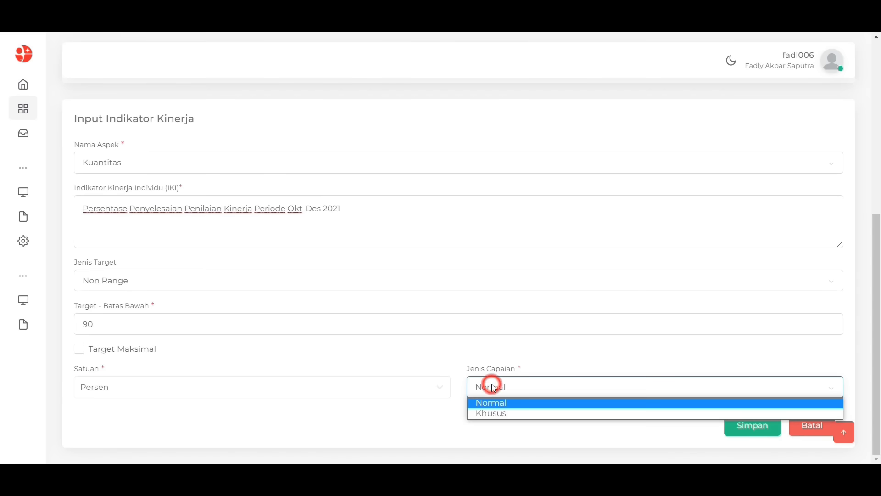
{"action": "left_click", "coordinate": [499, 402]}
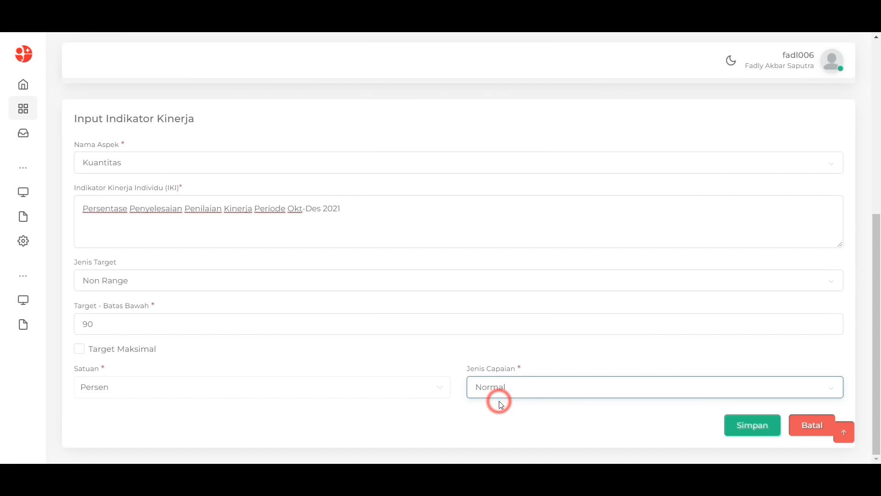
{"action": "left_click", "coordinate": [544, 412]}
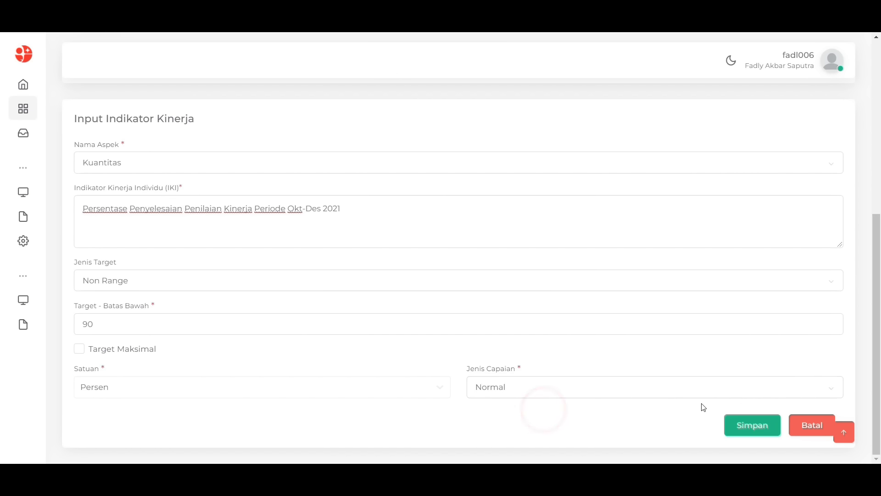
Save the indicator and add another with aspect Kuantitas and IKI "Jumlah laporan penyelesaian layanan manajemen riset dan inovasi BRIN pada masa transisi tahun 2021"
{"action": "left_click", "coordinate": [748, 429]}
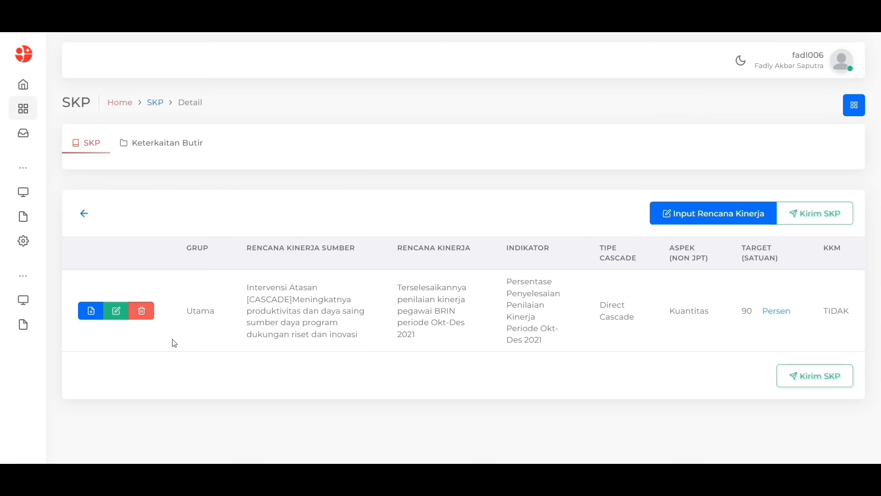
{"action": "left_click", "coordinate": [92, 311]}
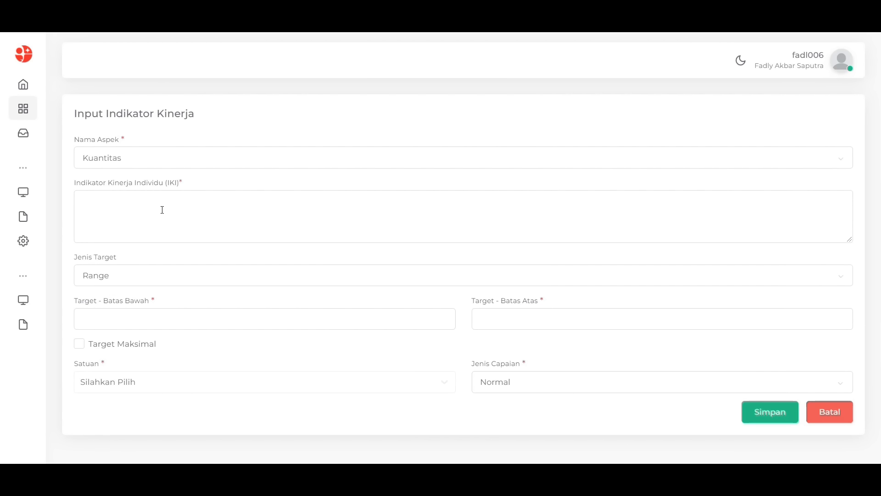
{"action": "left_click", "coordinate": [174, 165]}
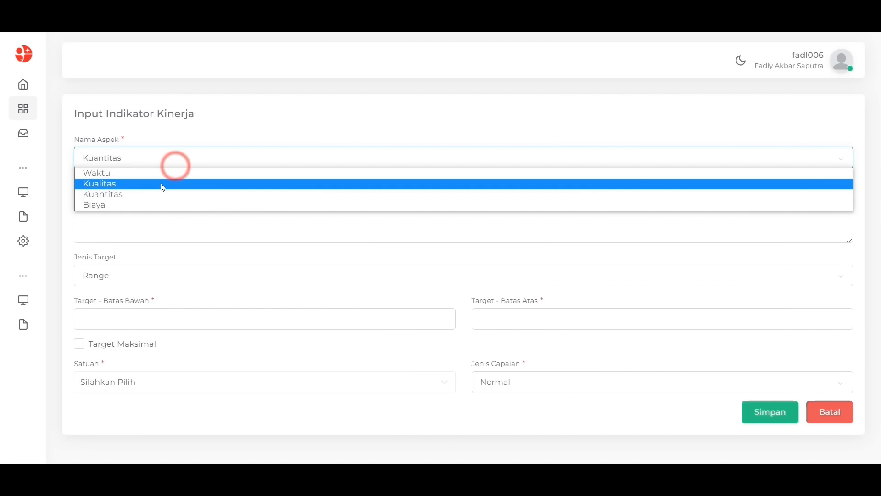
{"action": "left_click", "coordinate": [158, 196]}
{"action": "left_click", "coordinate": [156, 207]}
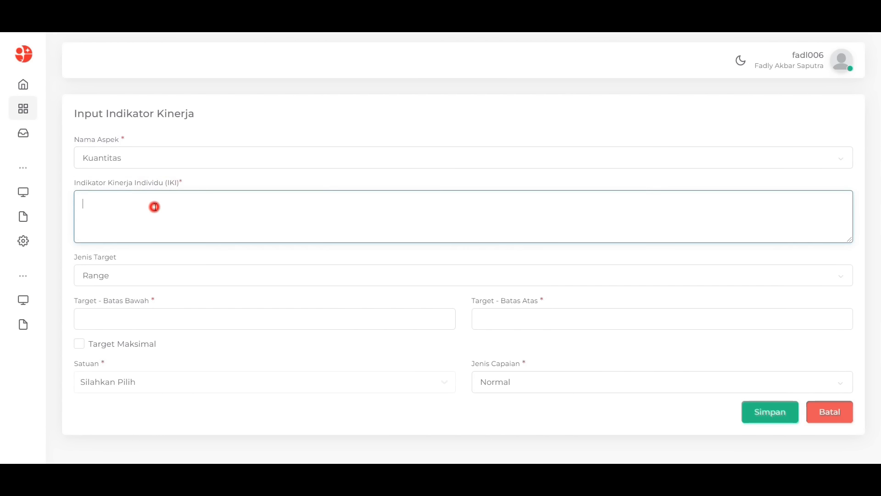
{"action": "type", "text": "Jumlah laporan penyelesaian layanan manajemen riset dan inovasi BRIN pada masa transisi tahun 2021"}
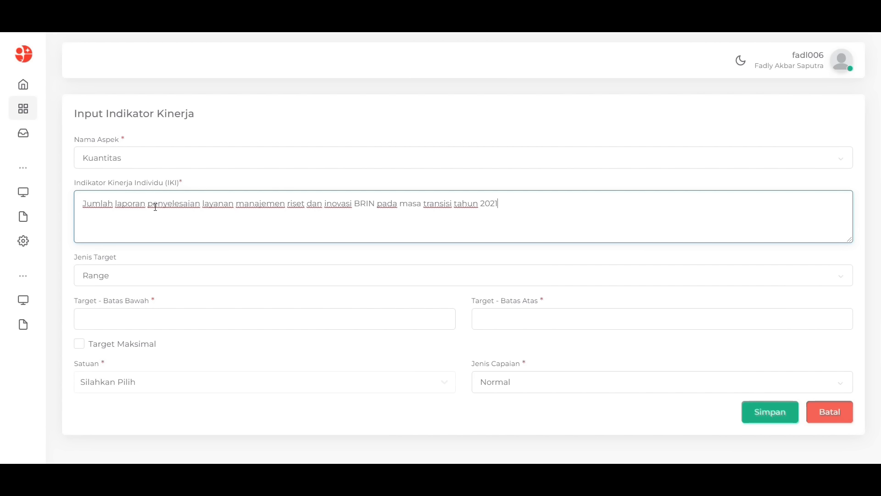
Set the second indicator's target type to Non Range with a target of 1 and unit Laporan, and save it
{"action": "left_click", "coordinate": [205, 276]}
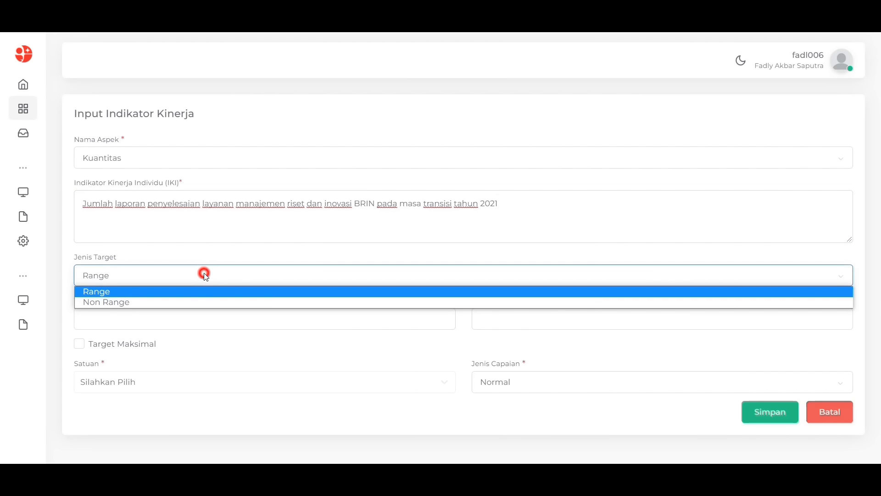
{"action": "left_click", "coordinate": [192, 301]}
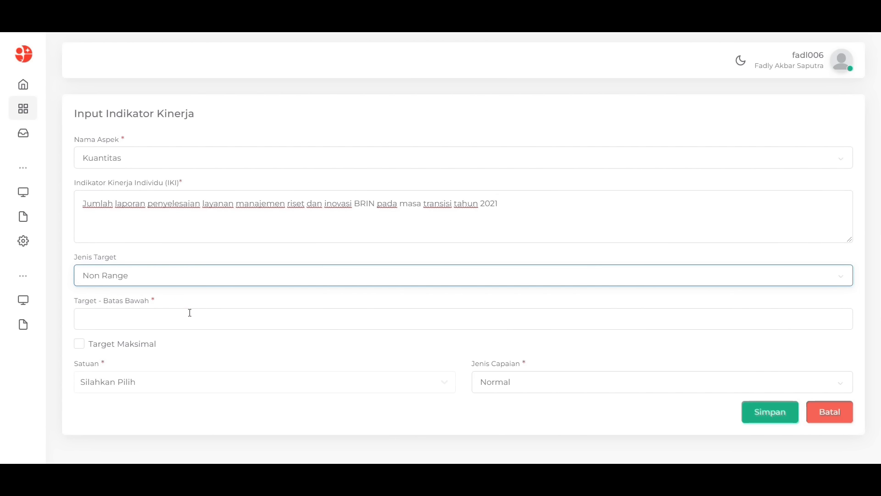
{"action": "left_click", "coordinate": [190, 312]}
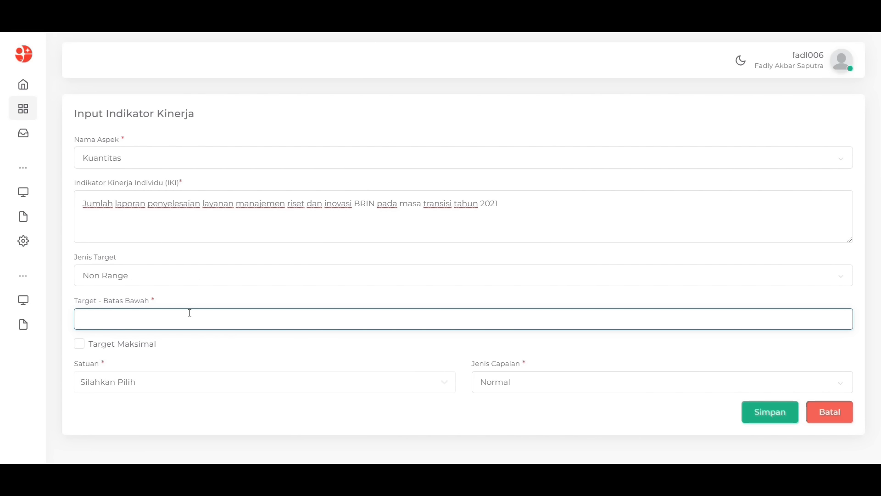
{"action": "type", "text": "1"}
{"action": "left_click", "coordinate": [170, 383]}
{"action": "type", "text": "l"}
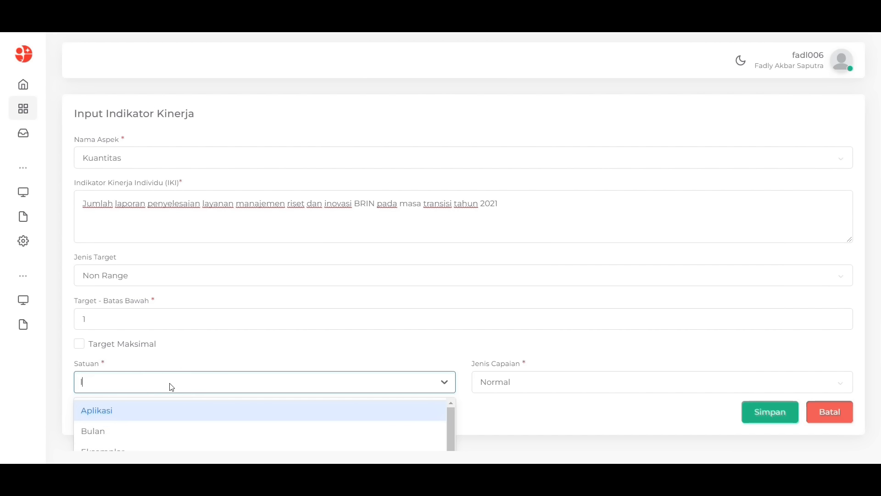
{"action": "type", "text": "ap"}
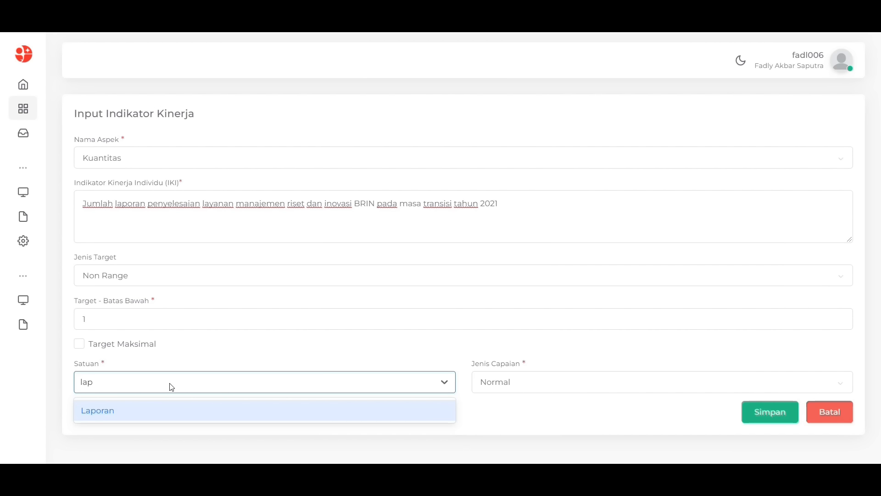
{"action": "left_click", "coordinate": [170, 410]}
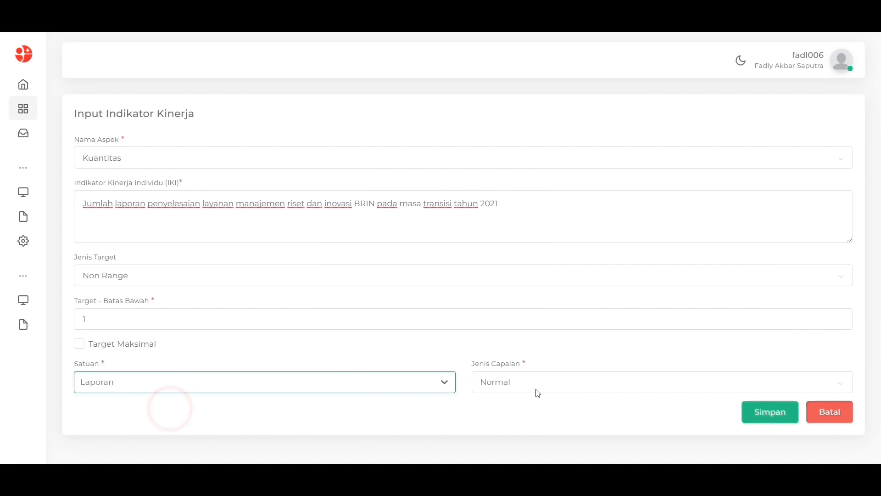
{"action": "left_click", "coordinate": [698, 428]}
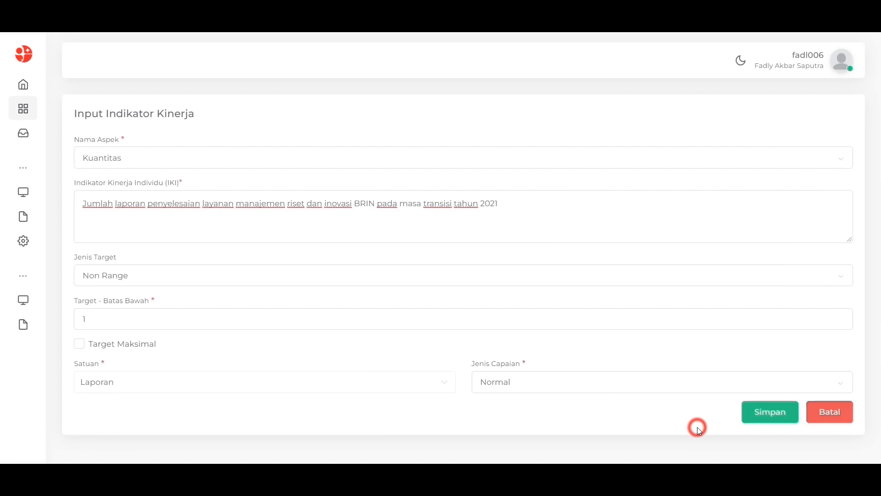
{"action": "left_click", "coordinate": [773, 415]}
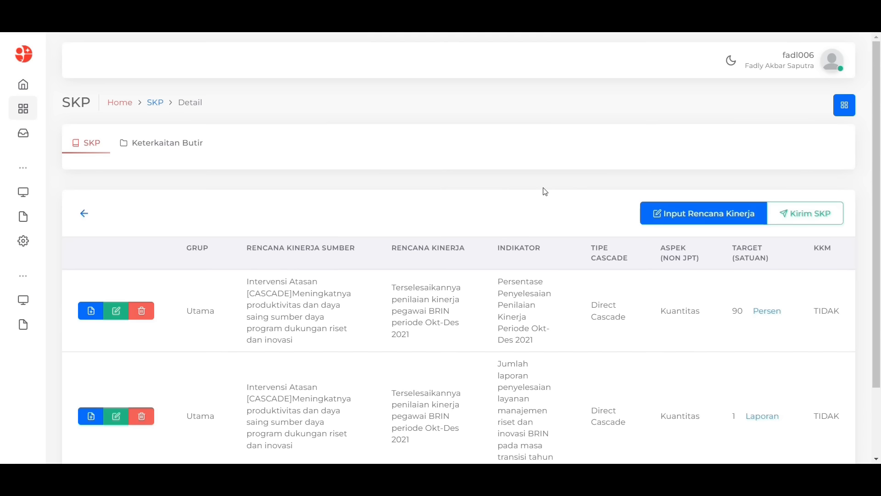
Try to submit the SKP data, accepting the statement of responsibility without adding a note
{"action": "left_click", "coordinate": [794, 216]}
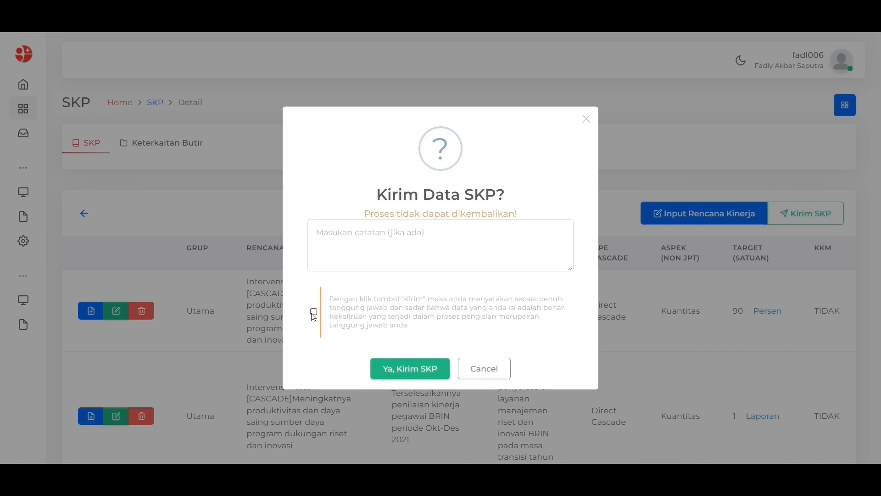
{"action": "left_click", "coordinate": [313, 312]}
{"action": "left_click", "coordinate": [403, 375]}
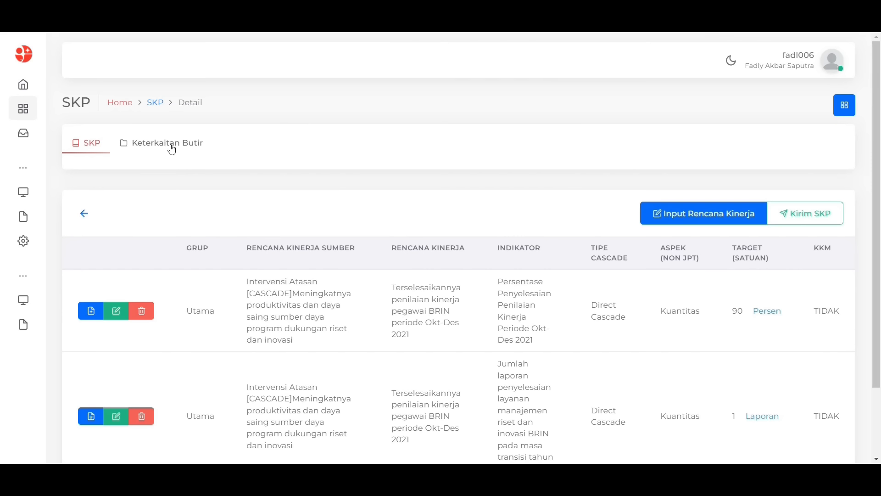
Start a Keterkaitan Butir entry for the Rencana Kinerja "Terselesaikannya penilaian kinerja pegawai BRIN periode Okt-Des 2021"
{"action": "left_click", "coordinate": [173, 147]}
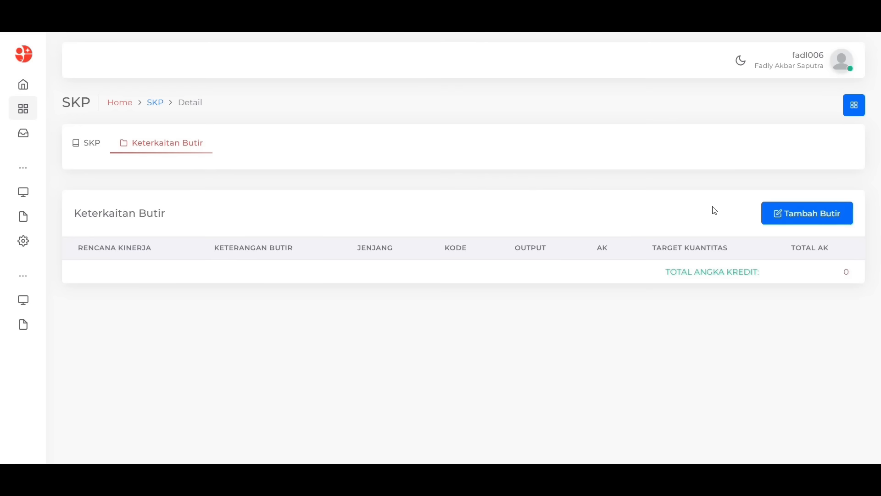
{"action": "left_click", "coordinate": [803, 219]}
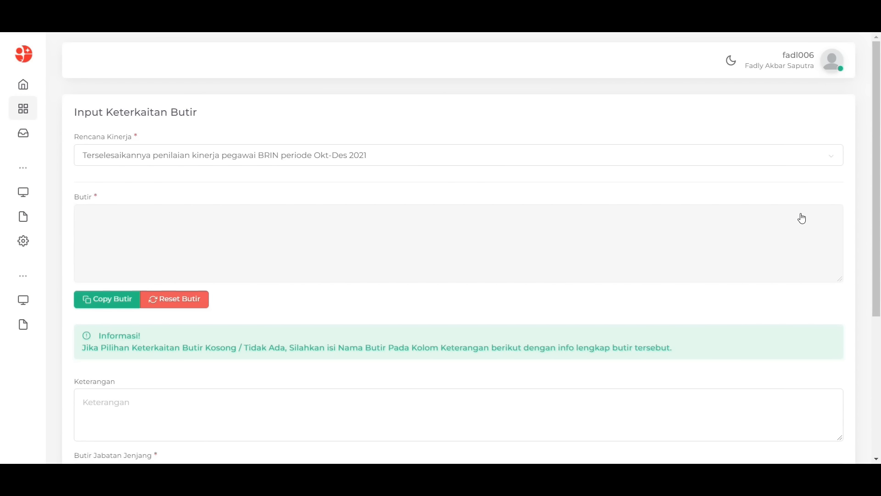
{"action": "left_click", "coordinate": [641, 163]}
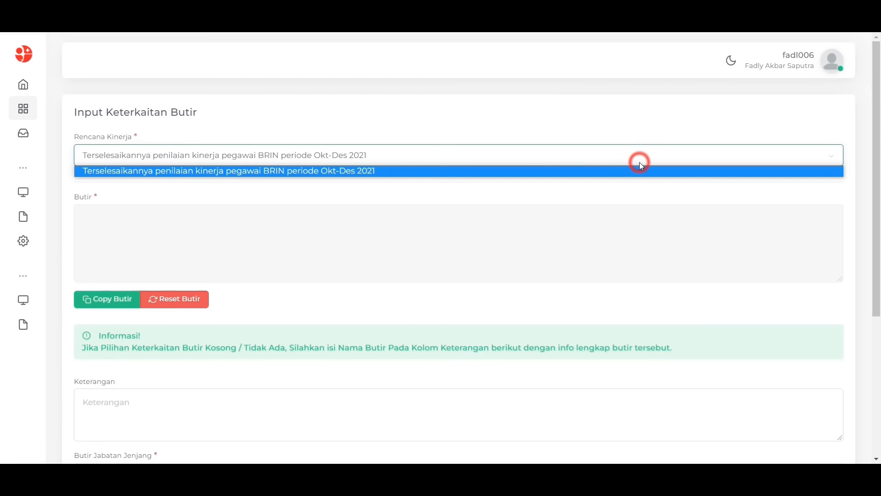
{"action": "left_click", "coordinate": [618, 174]}
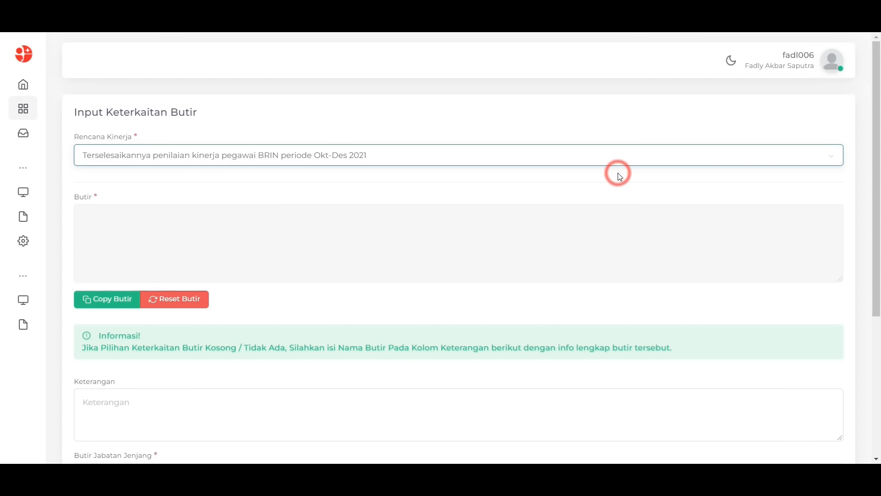
Search the JFT butir for "kinerja" and copy the one starting "Membuat laporan penilaian kinerja. penegakan disiplin PNS" into the entry
{"action": "left_click", "coordinate": [110, 299]}
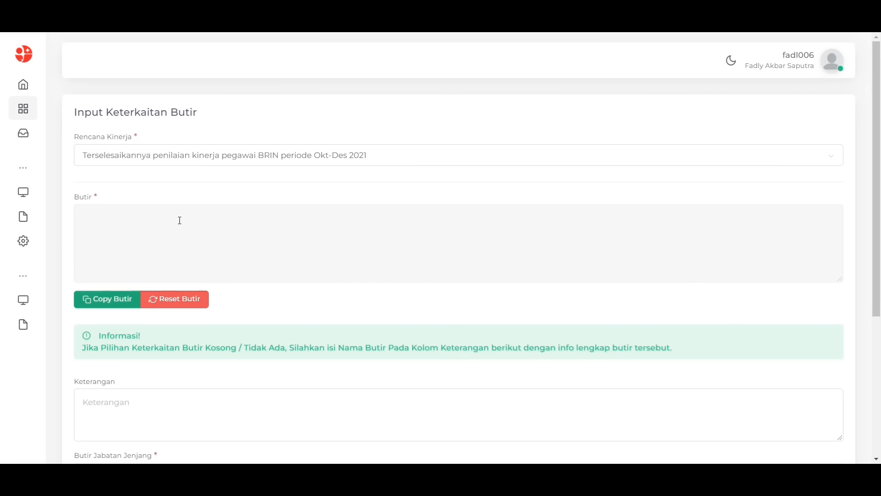
{"action": "left_click", "coordinate": [123, 302]}
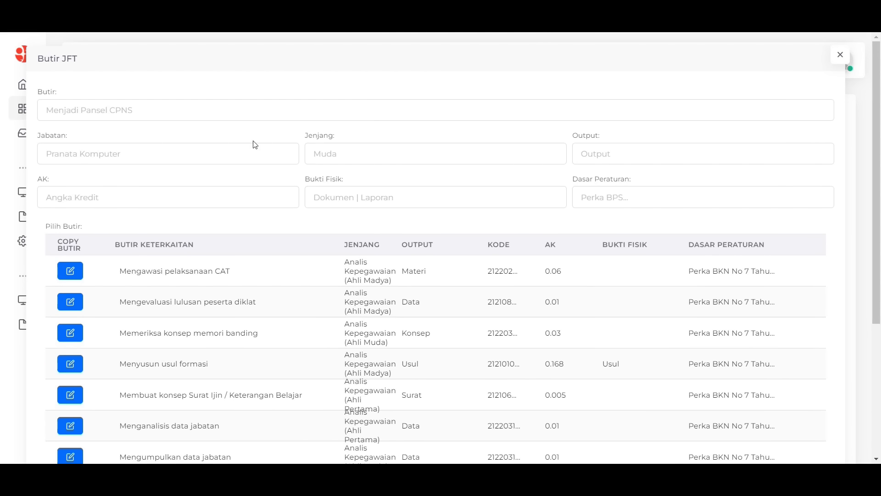
{"action": "left_click", "coordinate": [236, 115]}
{"action": "type", "text": "k"}
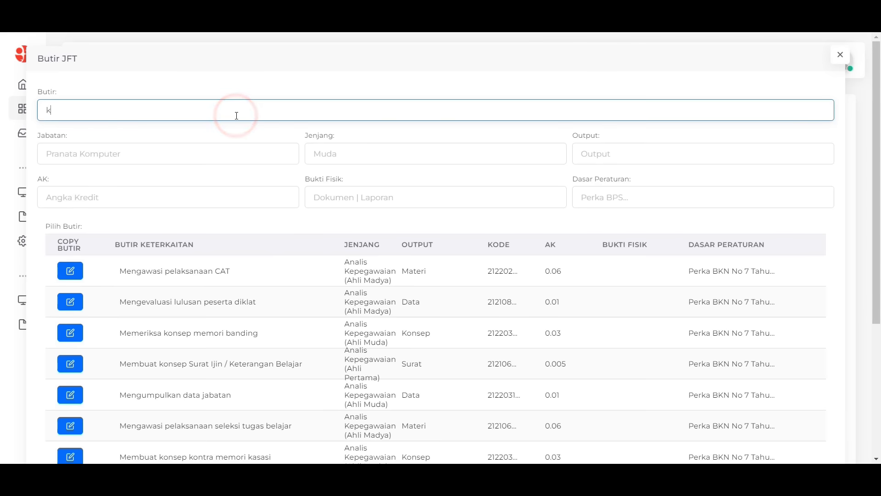
{"action": "type", "text": "iner"}
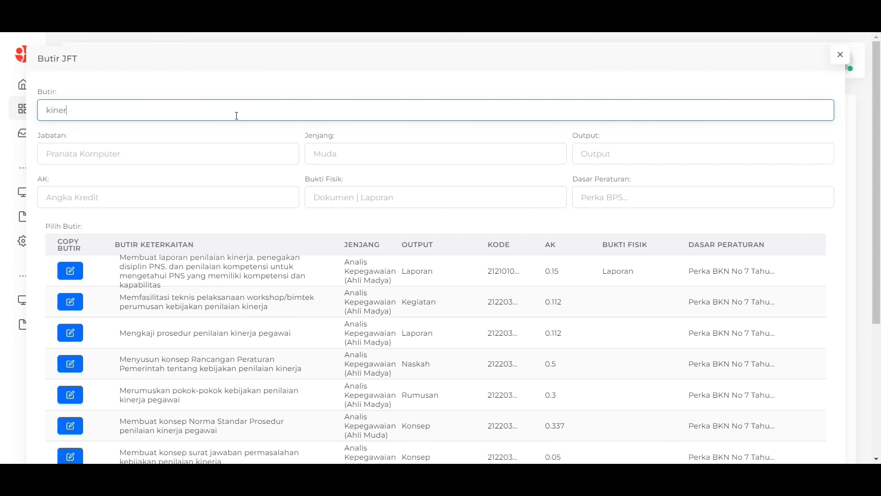
{"action": "type", "text": "a"}
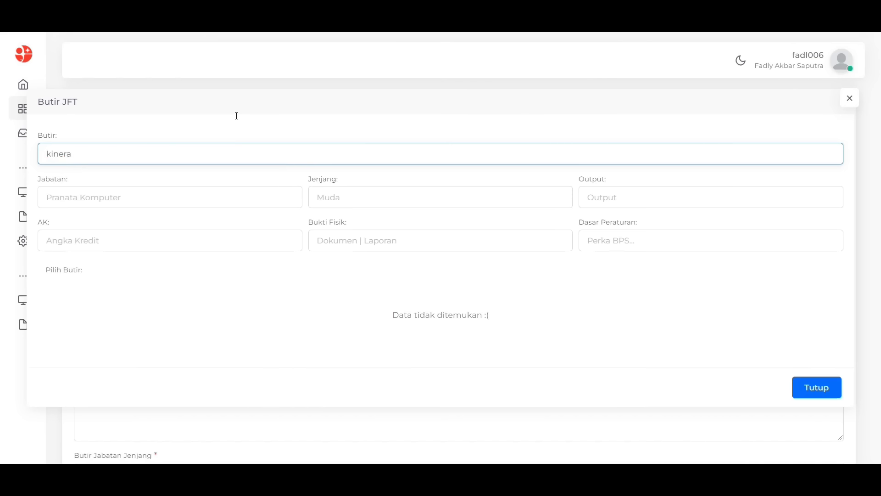
{"action": "key", "text": "BackSpace"}
{"action": "type", "text": "ja"}
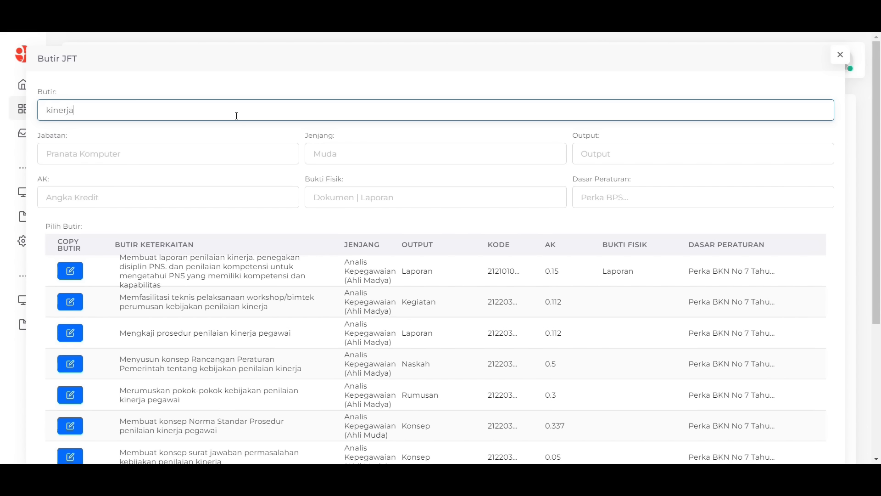
{"action": "left_click", "coordinate": [76, 273]}
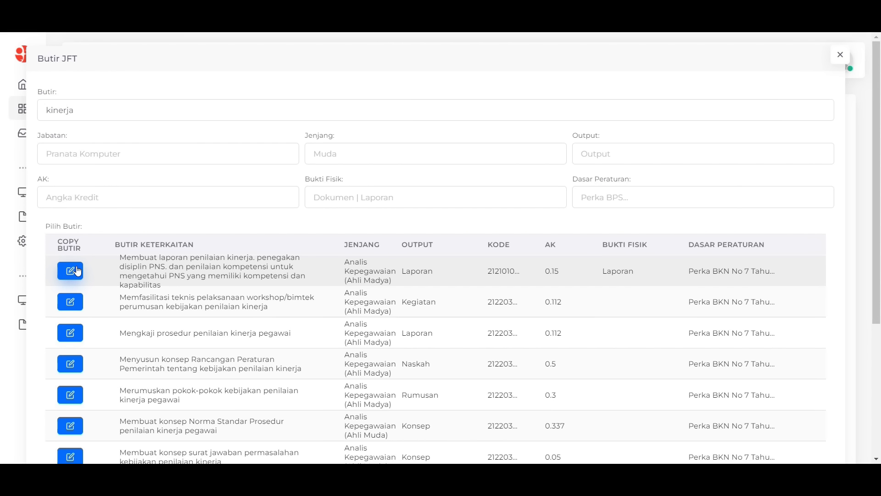
{"action": "left_click", "coordinate": [78, 271]}
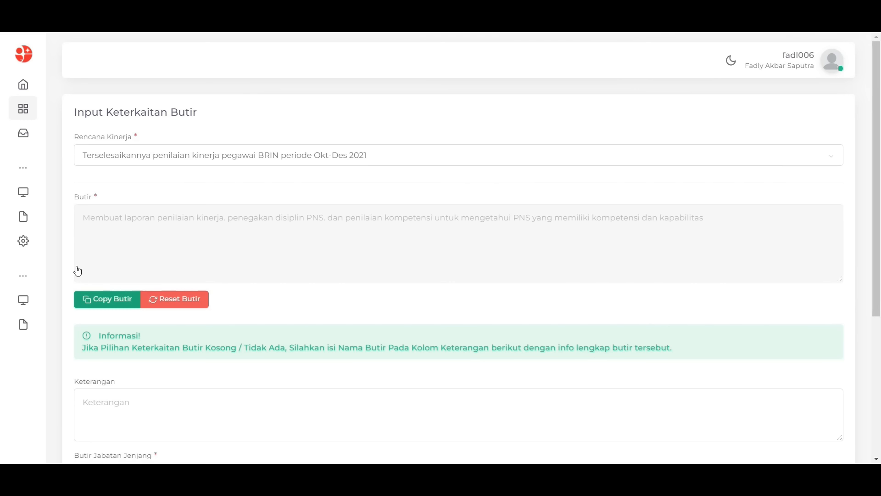
Set the butir's Target Kuantitas to 3 and save the Keterkaitan Butir entry
{"action": "scroll", "coordinate": [78, 271], "scroll_direction": "down", "scroll_amount": 1}
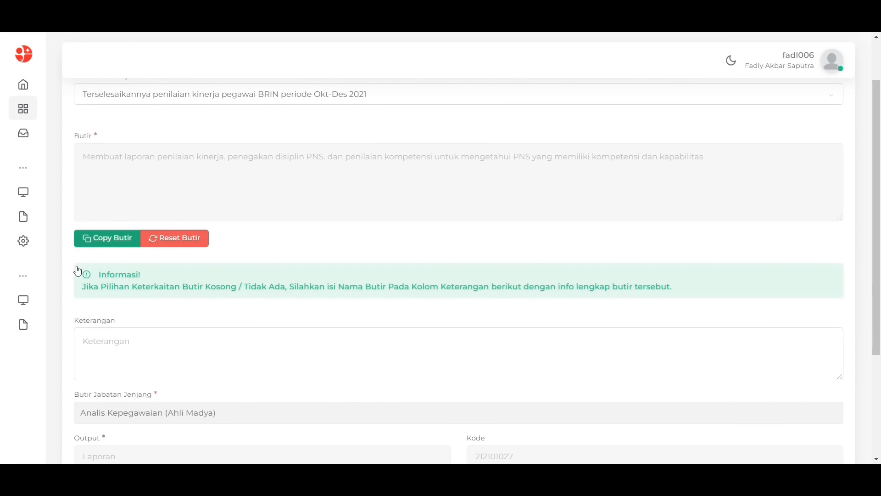
{"action": "scroll", "coordinate": [79, 271], "scroll_direction": "down", "scroll_amount": 1}
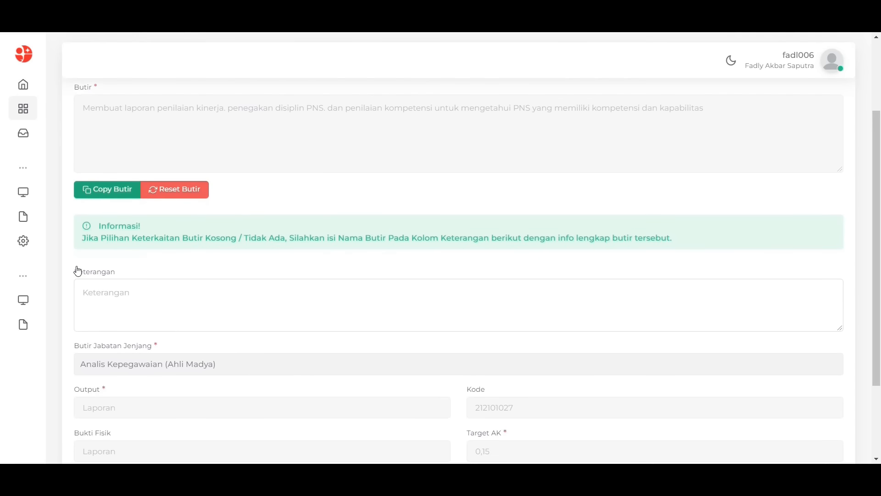
{"action": "scroll", "coordinate": [78, 271], "scroll_direction": "down", "scroll_amount": 1}
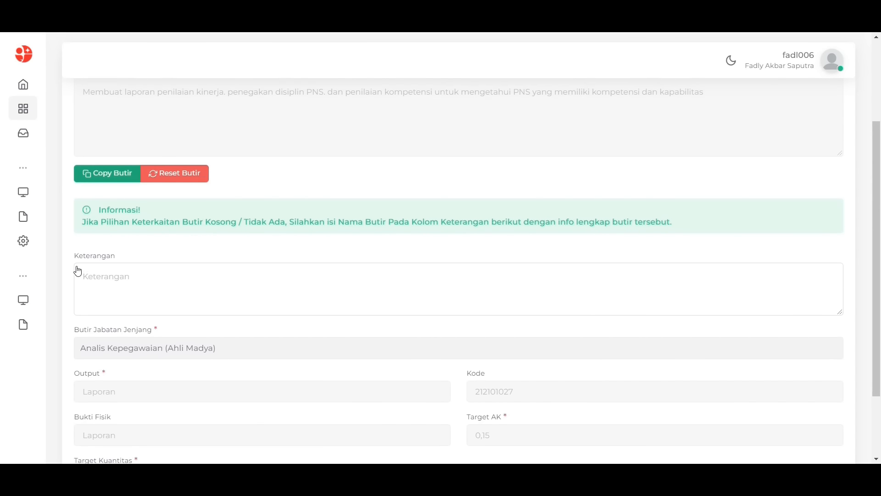
{"action": "scroll", "coordinate": [78, 271], "scroll_direction": "down", "scroll_amount": 2}
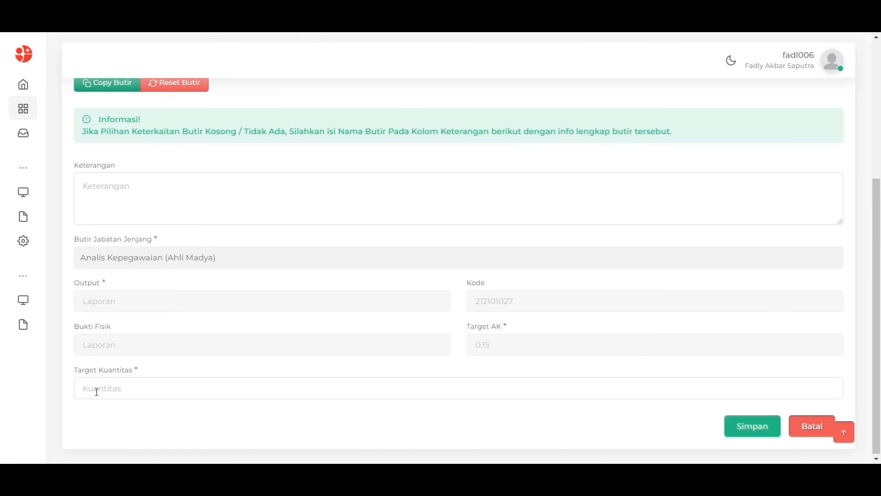
{"action": "left_click", "coordinate": [101, 389]}
{"action": "type", "text": "3"}
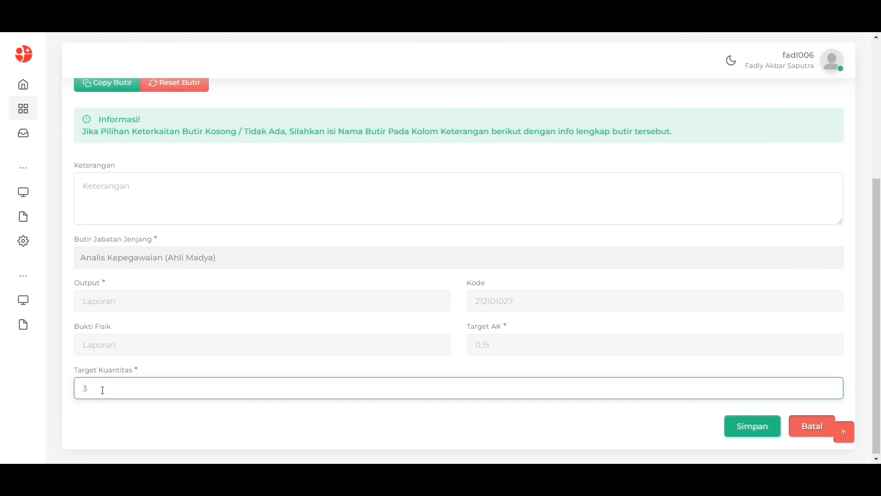
{"action": "left_click", "coordinate": [752, 426]}
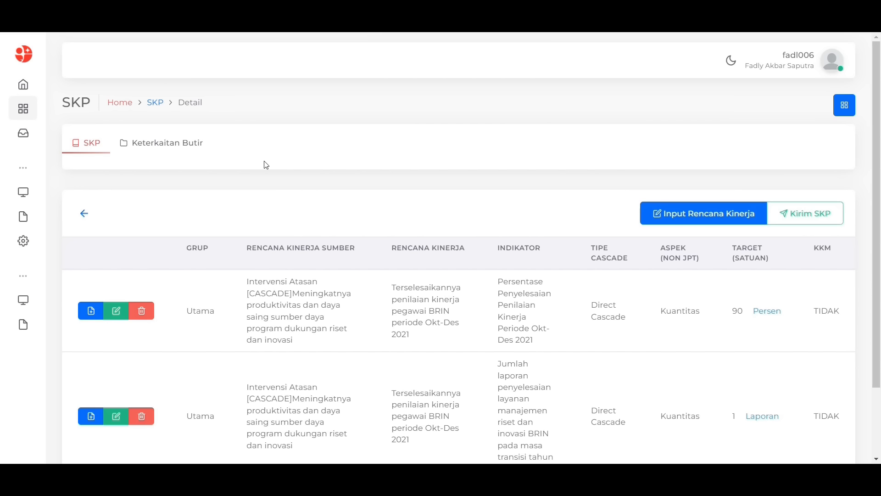
Start another Keterkaitan Butir entry for the Rencana Kinerja "Terselesaikannya penilaian kinerja pegawai BRIN periode Okt-Des 2021"
{"action": "left_click", "coordinate": [193, 146]}
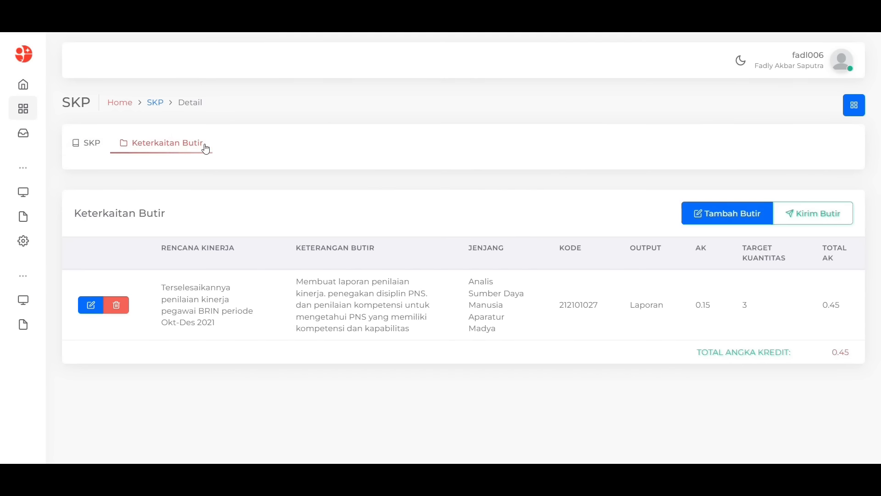
{"action": "left_click", "coordinate": [719, 220]}
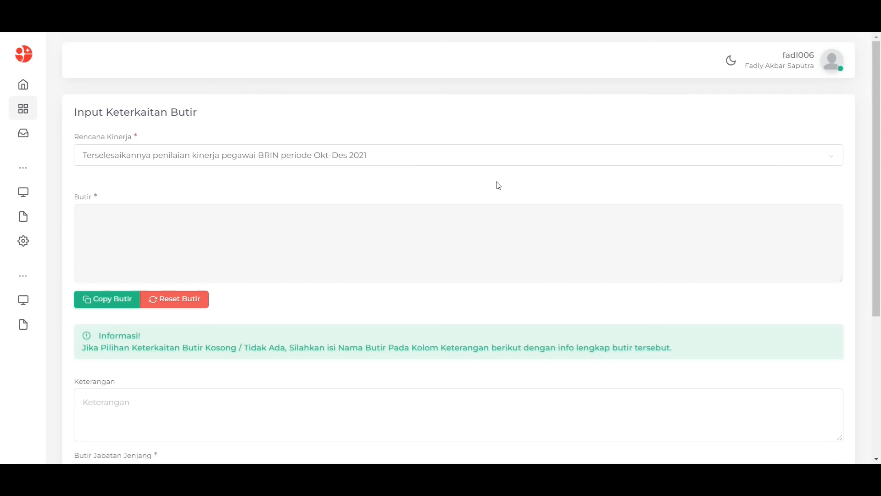
{"action": "left_click", "coordinate": [475, 161]}
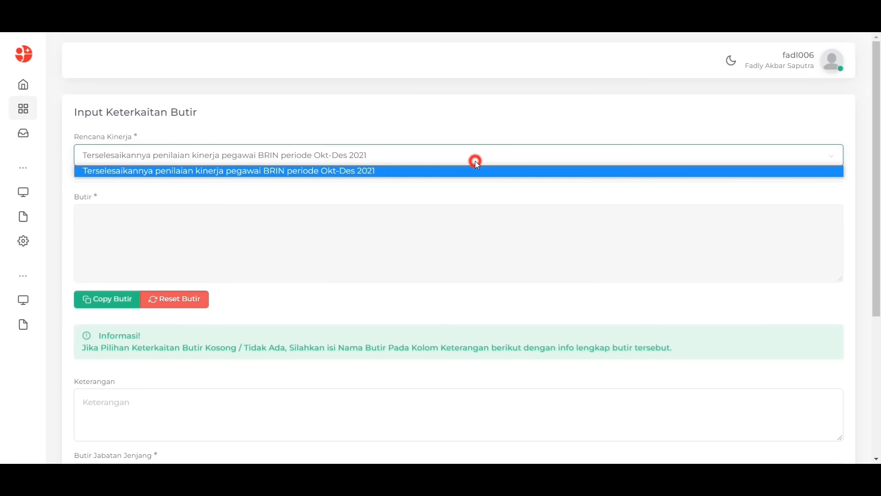
{"action": "left_click", "coordinate": [449, 173]}
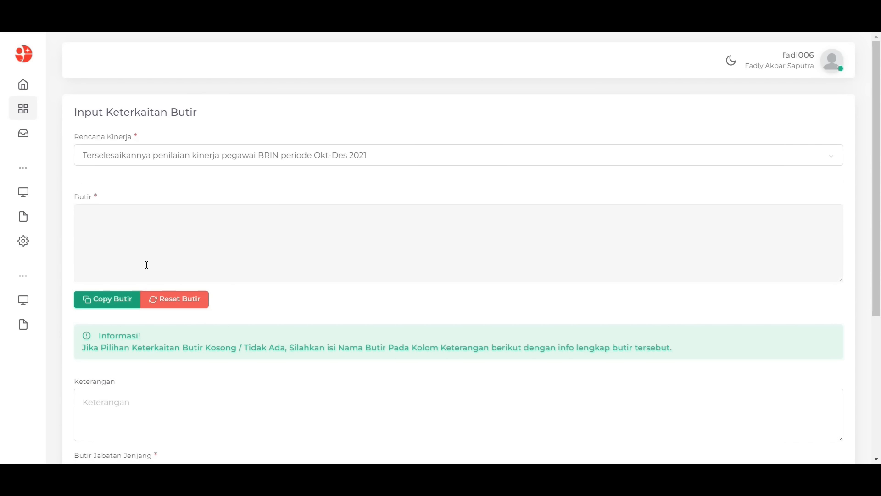
Search the JFT butir for "kinerja" and copy "Mengkaji prosedur penilaian kinerja pegawai" into the entry
{"action": "left_click", "coordinate": [112, 305]}
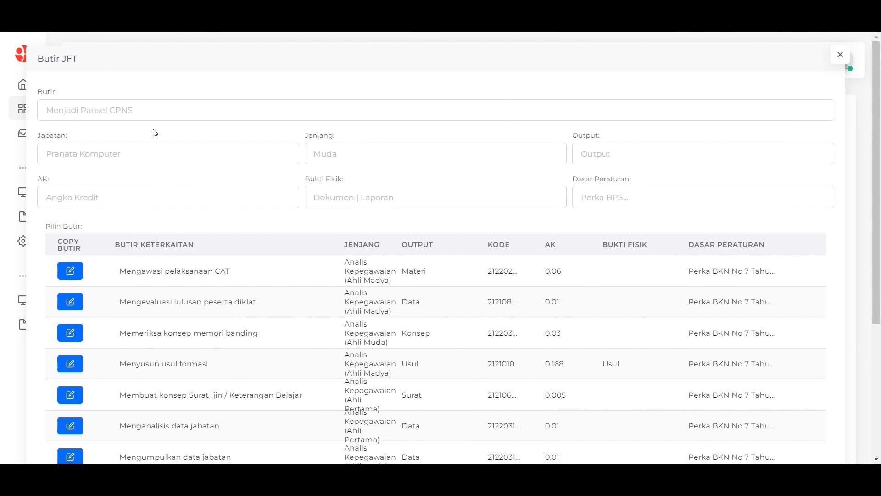
{"action": "left_click", "coordinate": [166, 108]}
{"action": "type", "text": "ki"}
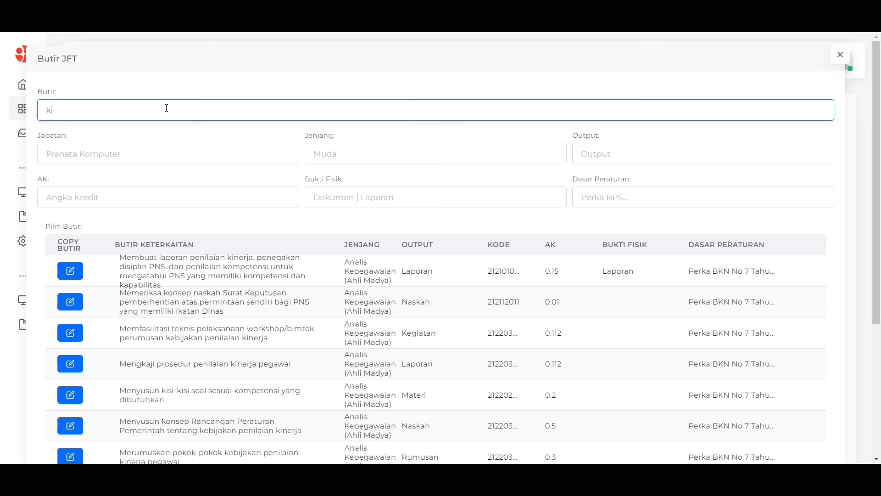
{"action": "type", "text": "ner"}
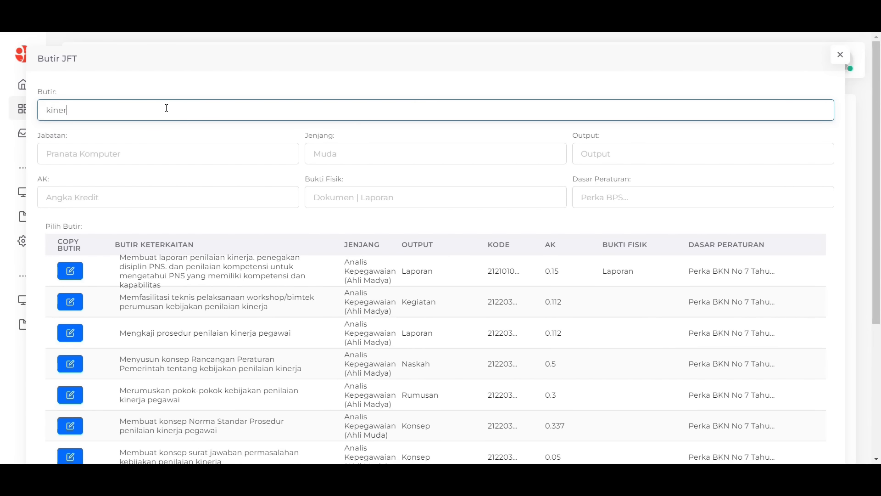
{"action": "type", "text": "ja"}
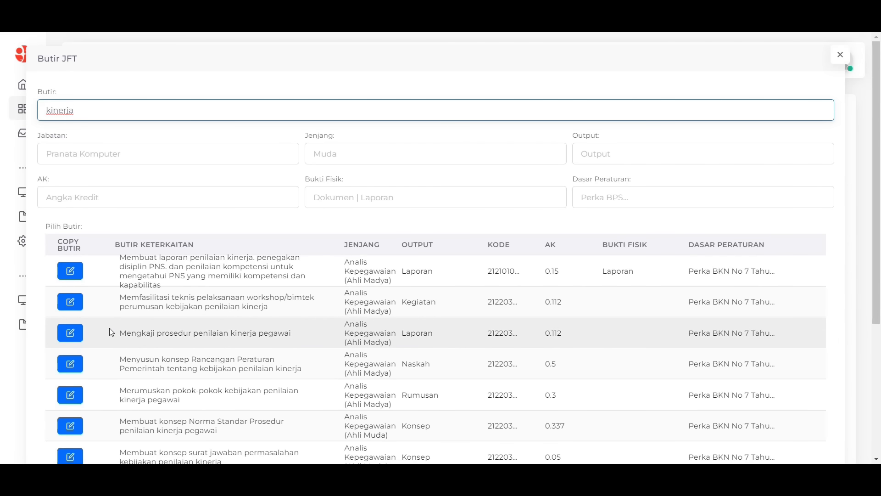
{"action": "left_click", "coordinate": [70, 333]}
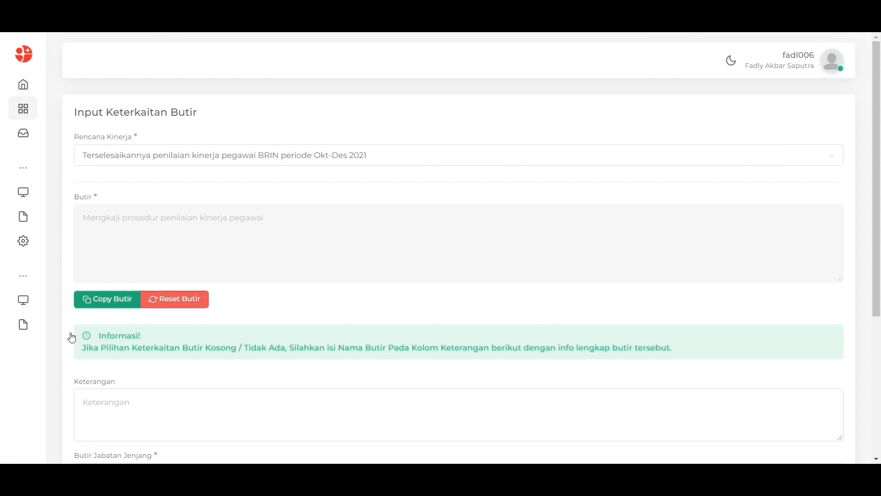
Set the Target Kuantitas of the "Mengkaji prosedur penilaian kinerja pegawai" butir to 3 and save the entry
{"action": "scroll", "coordinate": [72, 338], "scroll_direction": "down", "scroll_amount": 3}
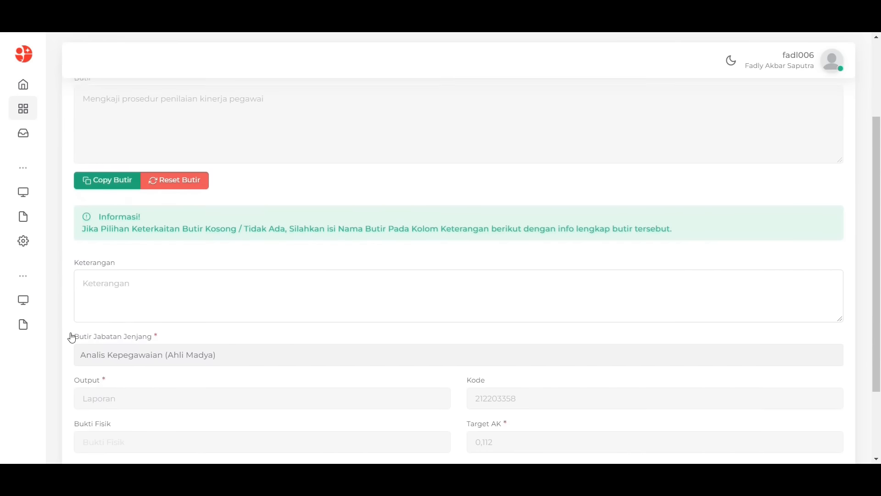
{"action": "scroll", "coordinate": [71, 338], "scroll_direction": "down", "scroll_amount": 2}
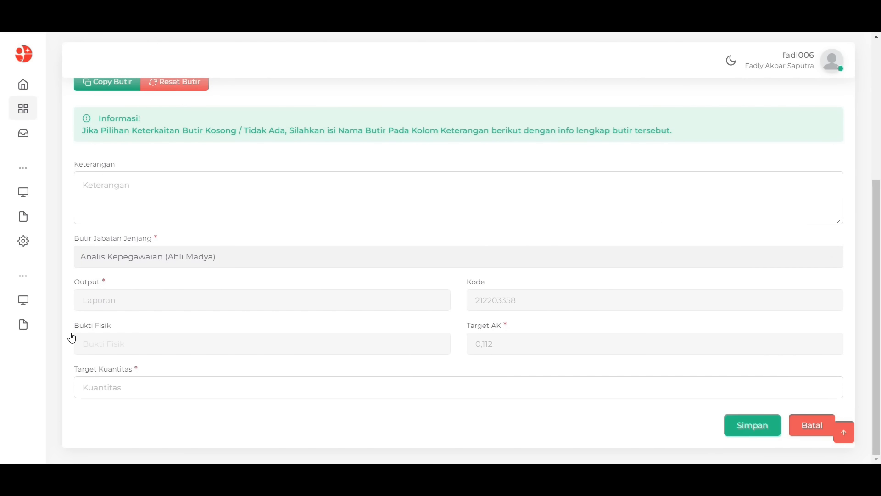
{"action": "left_click", "coordinate": [124, 385]}
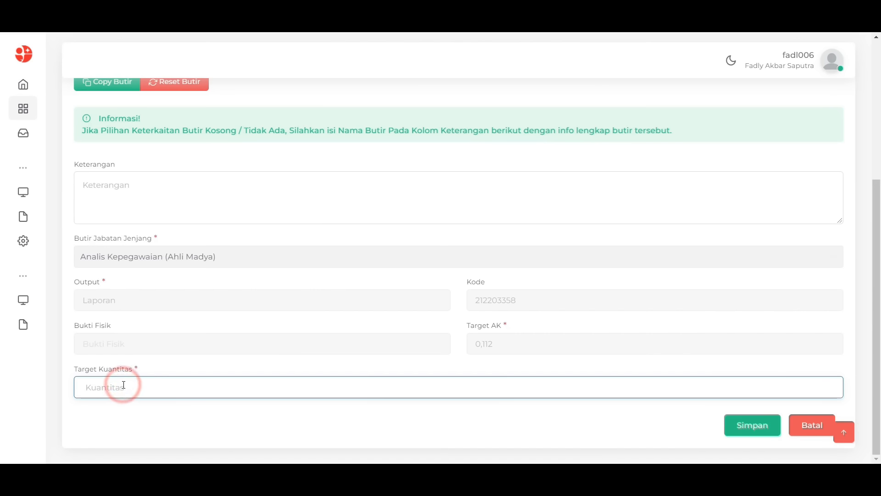
{"action": "type", "text": "3"}
{"action": "left_click", "coordinate": [747, 425]}
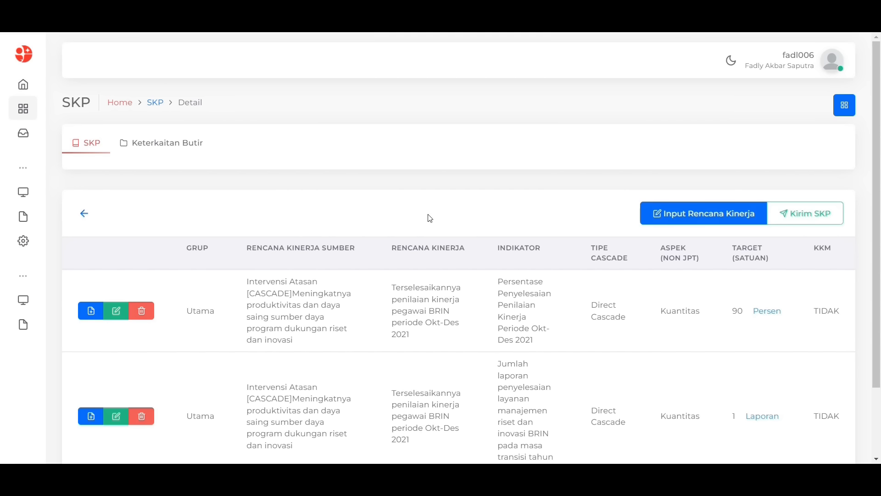
Submit the SKP's Keterkaitan Butir, accepting the statement of responsibility without adding a note
{"action": "left_click", "coordinate": [193, 146]}
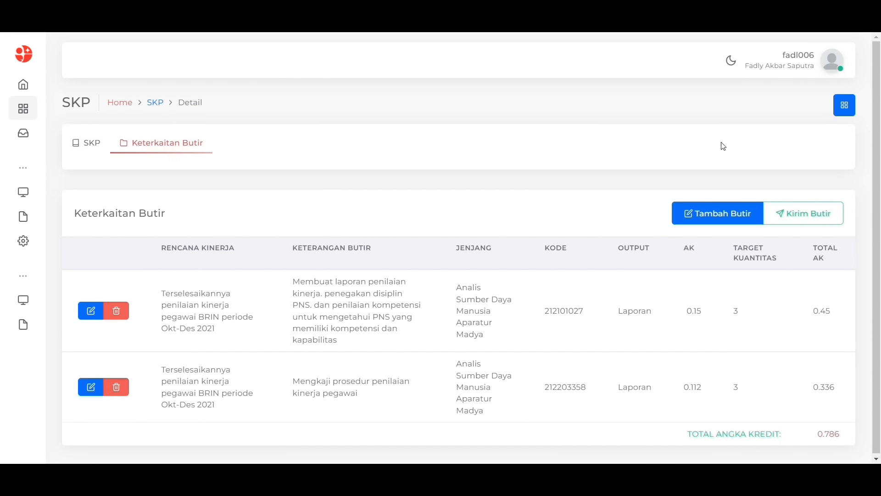
{"action": "left_click", "coordinate": [787, 213]}
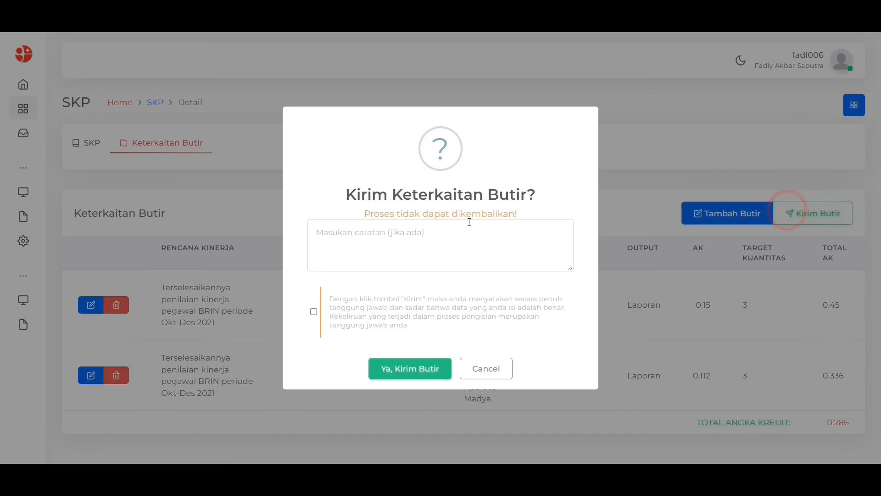
{"action": "left_click", "coordinate": [314, 312]}
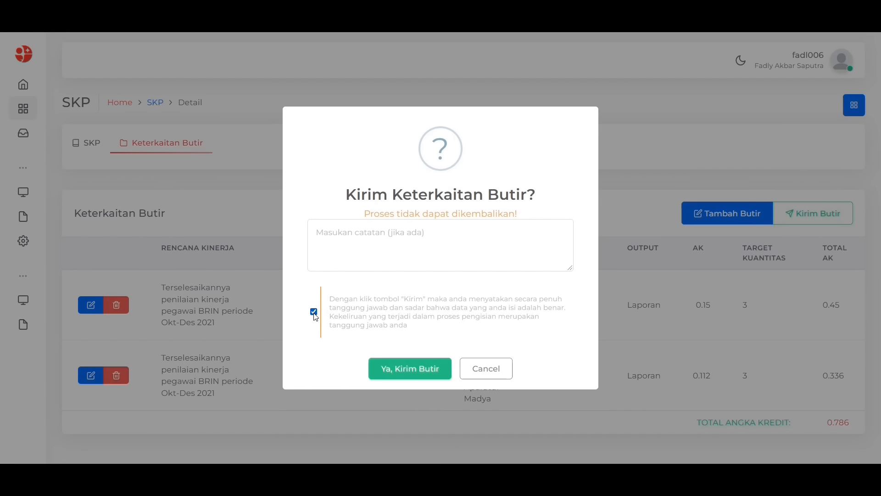
{"action": "left_click", "coordinate": [400, 371]}
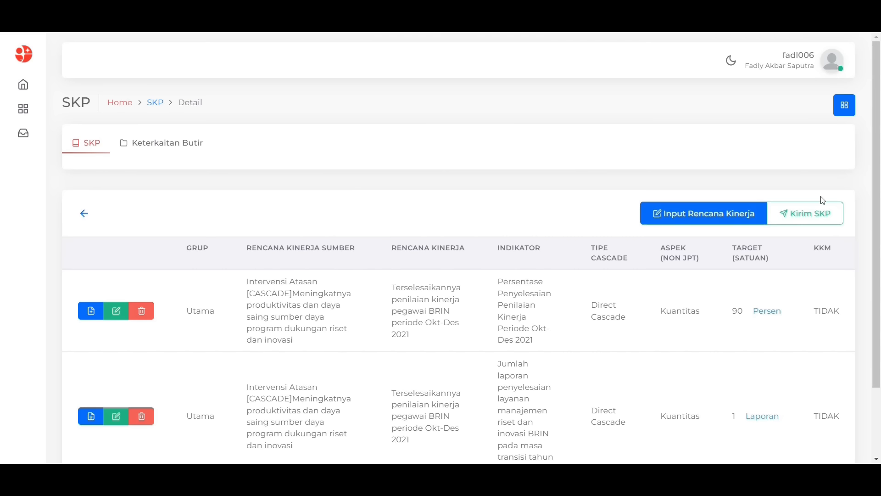
Submit the SKP data for October–December 2021, accepting the statement of responsibility and leaving the note empty
{"action": "left_click", "coordinate": [818, 209]}
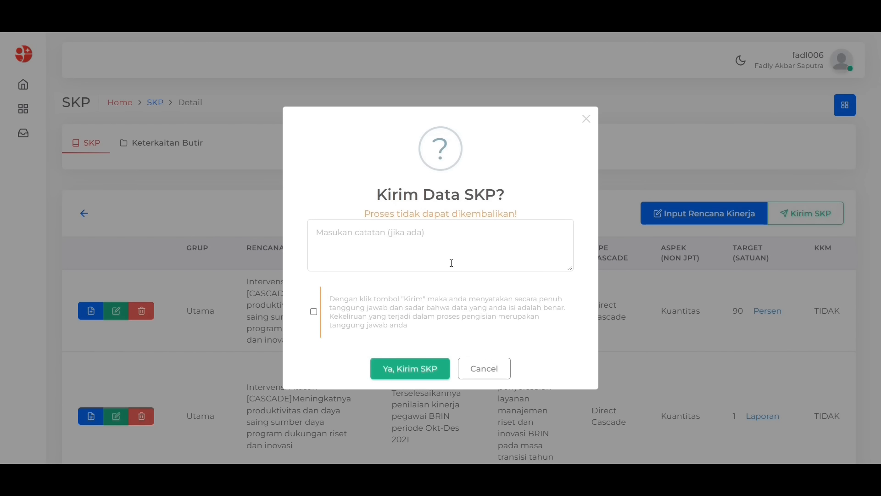
{"action": "left_click", "coordinate": [314, 313]}
{"action": "left_click", "coordinate": [411, 370]}
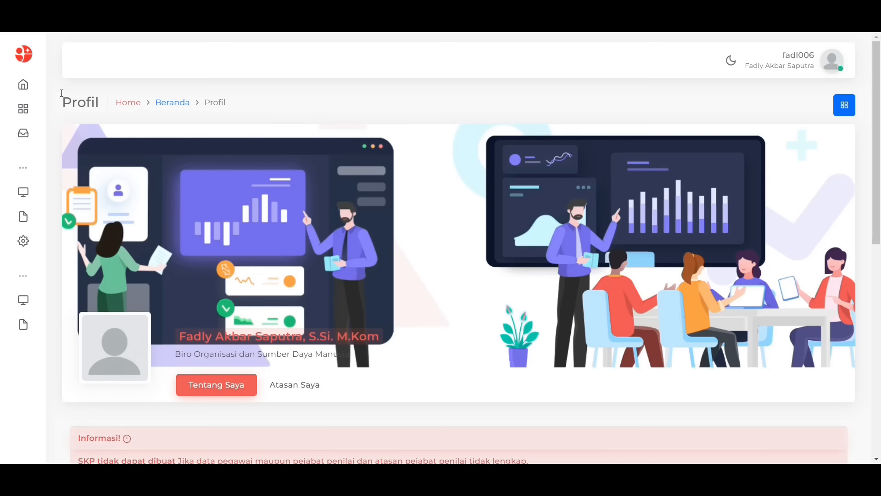
Open the detail of the 2021 SKP at the Penetapan stage and finalize it as Selesai, accepting the statement of responsibility
{"action": "mouse_move", "coordinate": [31, 88]}
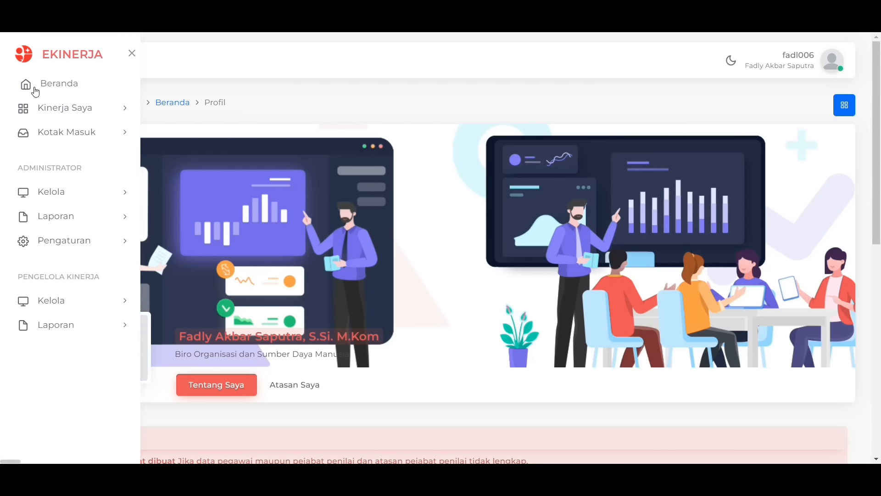
{"action": "left_click", "coordinate": [51, 115]}
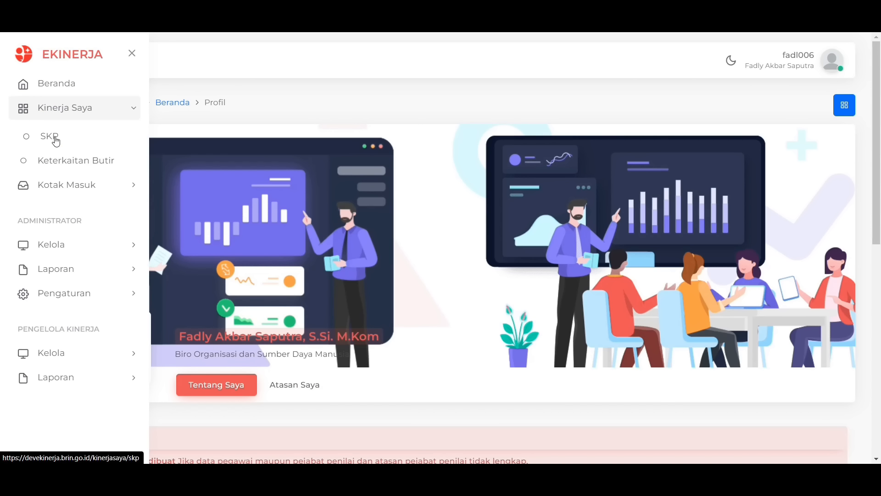
{"action": "left_click", "coordinate": [56, 140]}
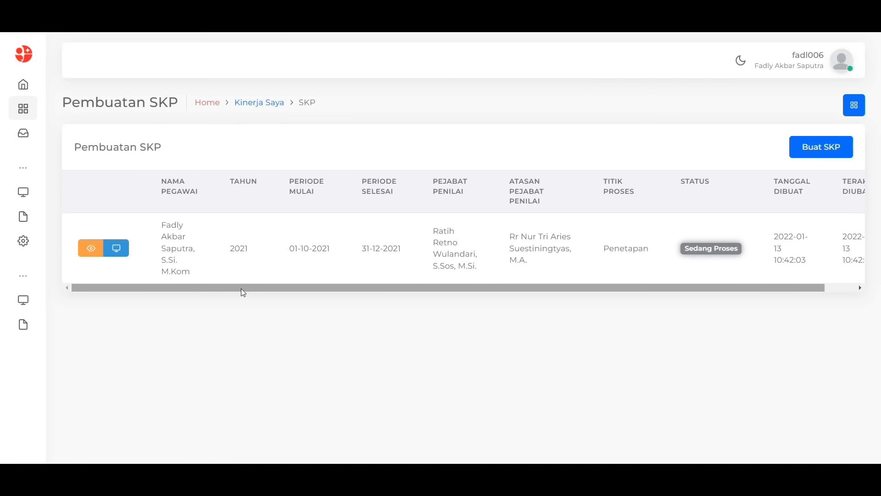
{"action": "left_click", "coordinate": [117, 249]}
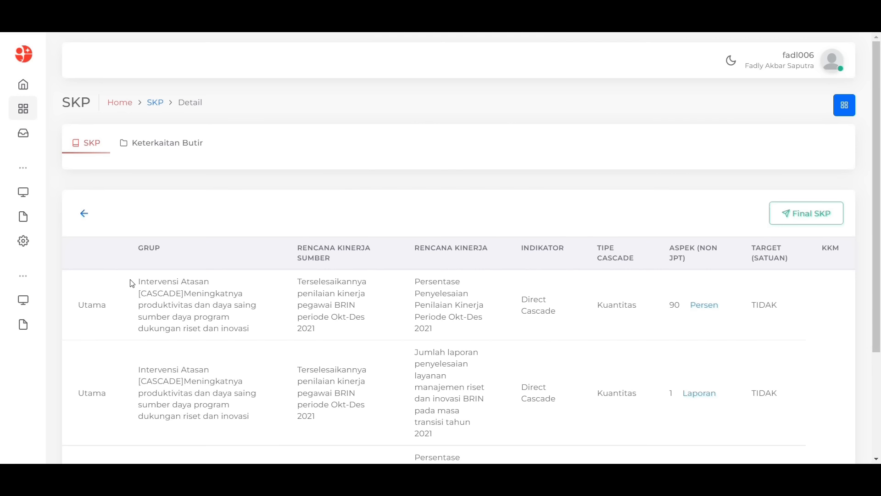
{"action": "left_click", "coordinate": [784, 214]}
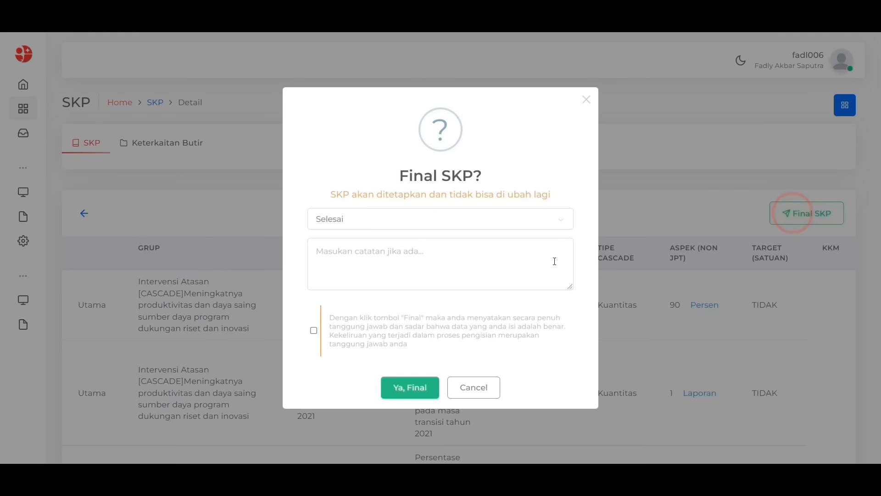
{"action": "left_click", "coordinate": [315, 330]}
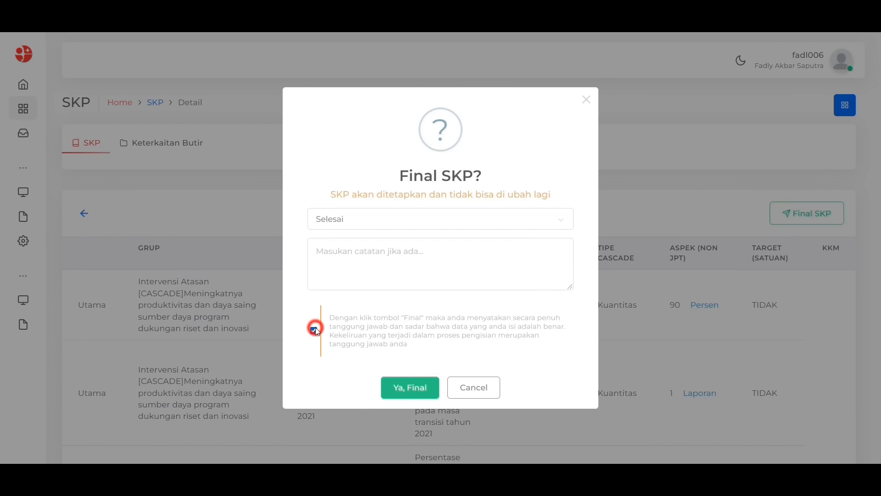
{"action": "left_click", "coordinate": [396, 389]}
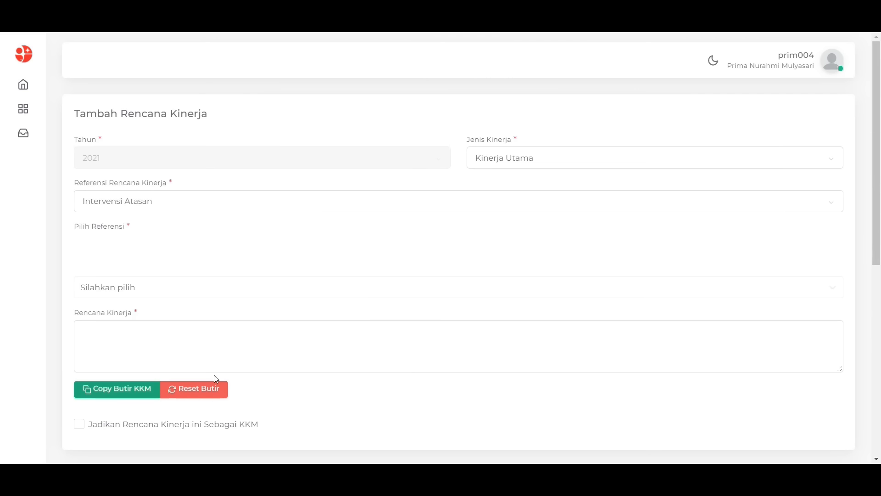
Fill the Rencana Kinerja with the KKM butir "karya tulis ilmiah diterbitkan di jurnal ilmiah terakreditasi nasional - menjadi salah satu kontributor" and mark it as KKM
{"action": "left_click", "coordinate": [141, 389]}
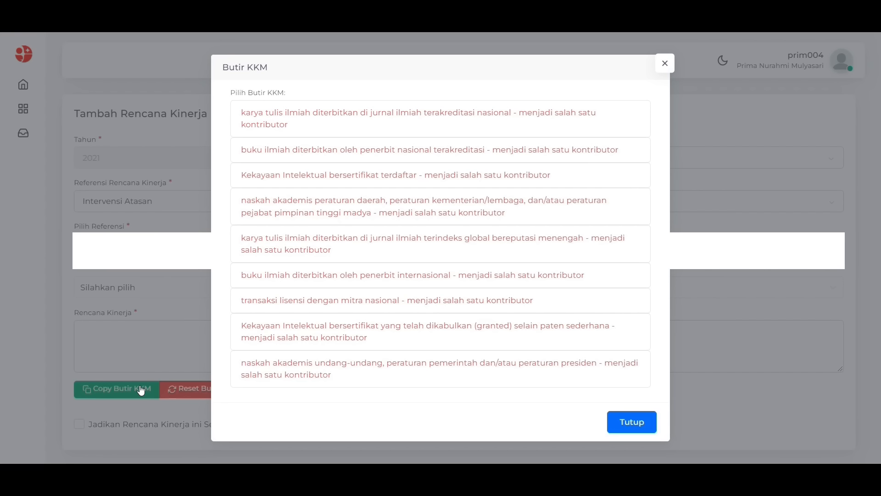
{"action": "left_click", "coordinate": [290, 125]}
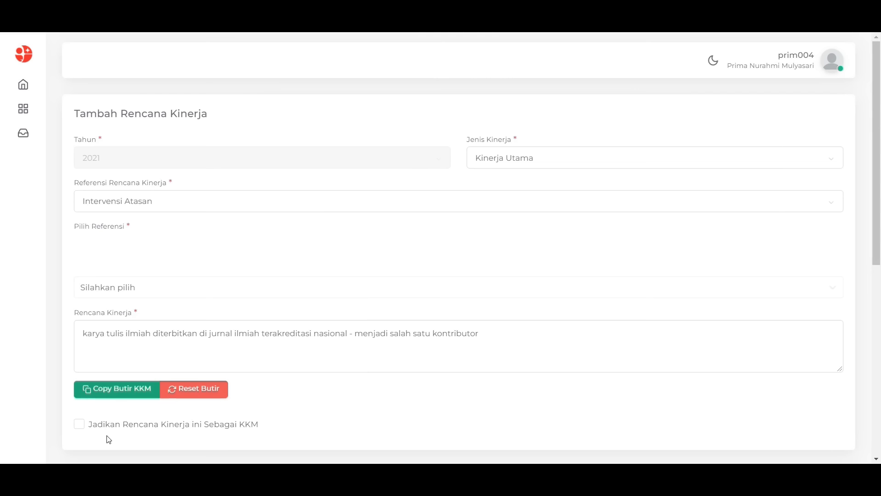
{"action": "left_click", "coordinate": [80, 424]}
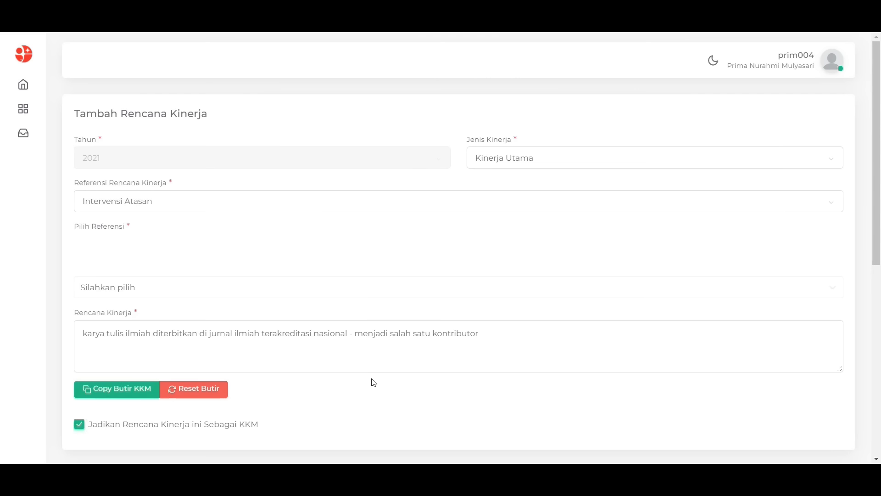
{"action": "scroll", "coordinate": [373, 382], "scroll_direction": "down", "scroll_amount": 3}
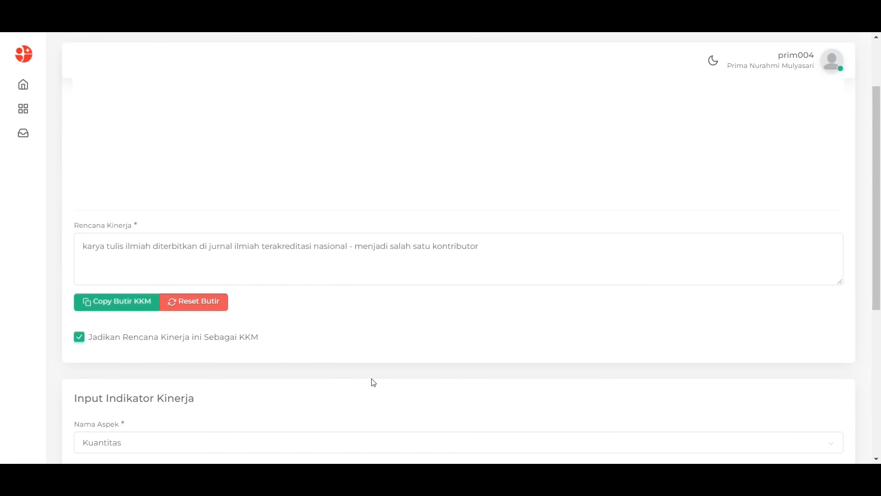
{"action": "scroll", "coordinate": [373, 382], "scroll_direction": "down", "scroll_amount": 2}
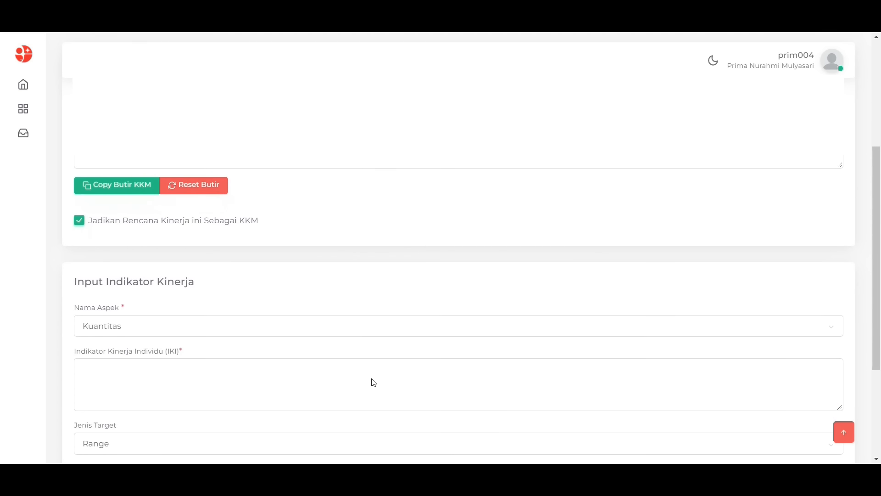
{"action": "scroll", "coordinate": [374, 382], "scroll_direction": "down", "scroll_amount": 1}
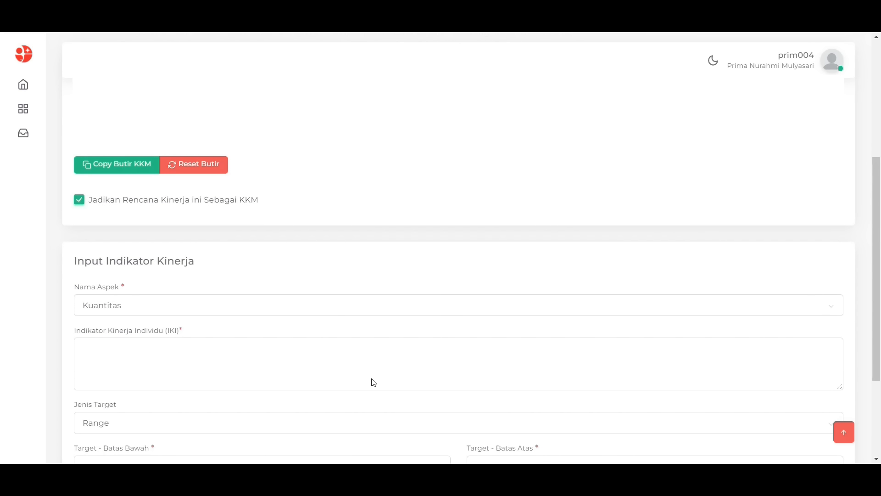
{"action": "scroll", "coordinate": [374, 383], "scroll_direction": "down", "scroll_amount": 3}
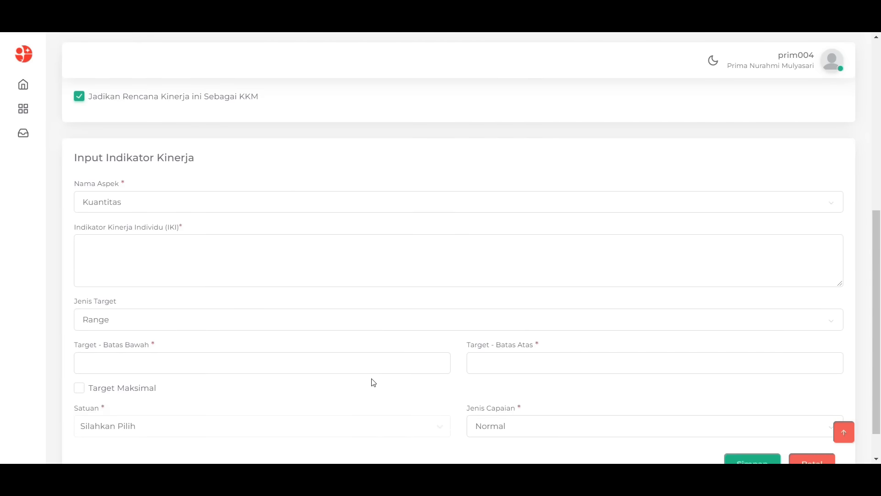
{"action": "scroll", "coordinate": [373, 383], "scroll_direction": "down", "scroll_amount": 1}
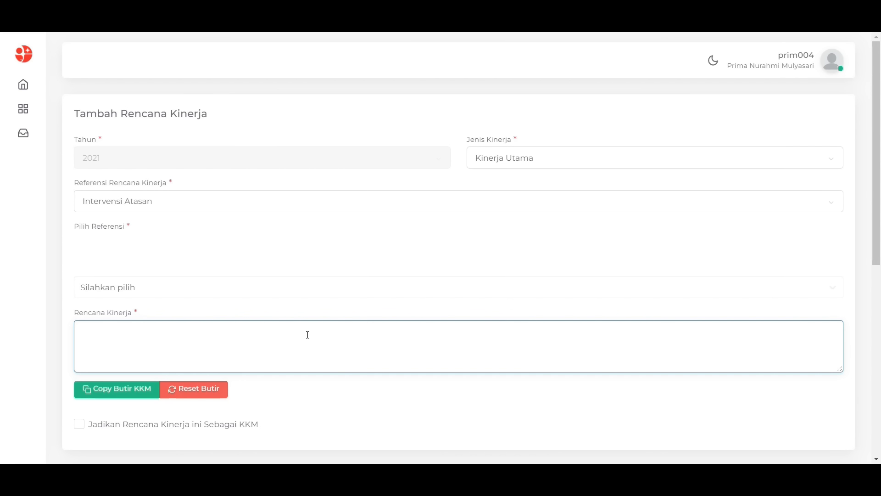
Enter "Keterlibatan Dalam Kegiatan Penelitian" as the Rencana Kinerja without marking it as KKM, and go to its performance indicator fields
{"action": "key", "text": "ctrl+v"}
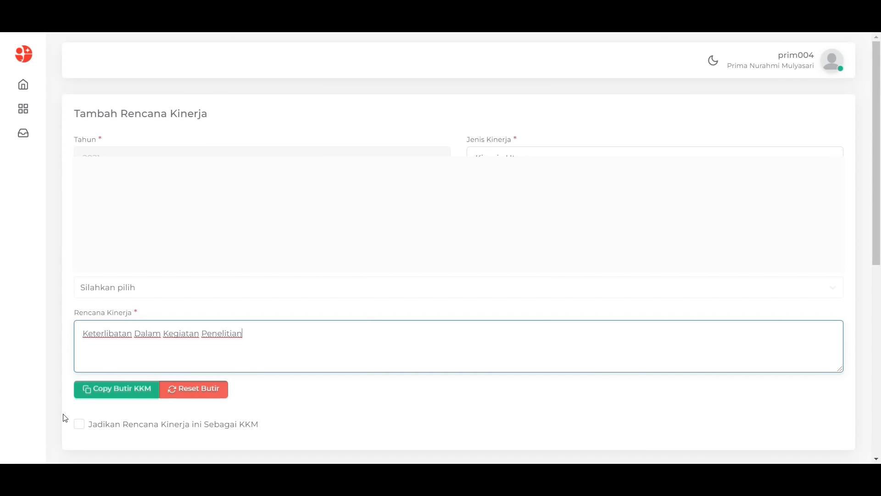
{"action": "scroll", "coordinate": [65, 418], "scroll_direction": "down", "scroll_amount": 4}
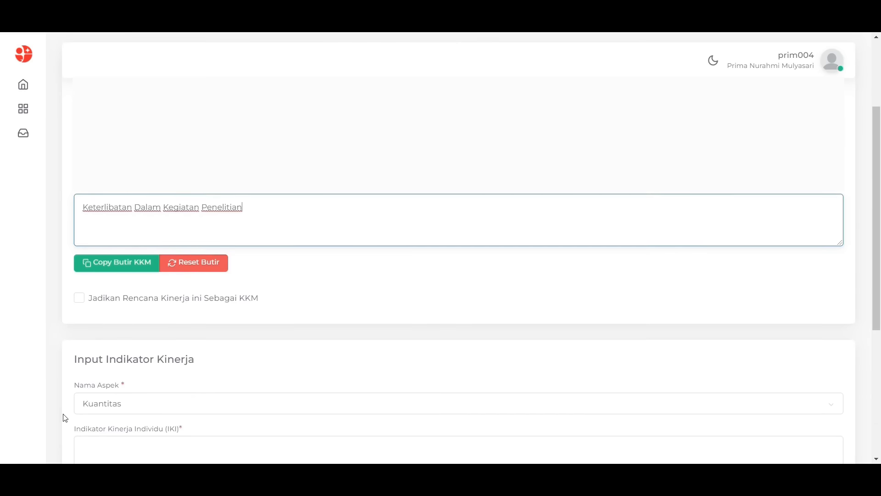
{"action": "scroll", "coordinate": [65, 418], "scroll_direction": "down", "scroll_amount": 3}
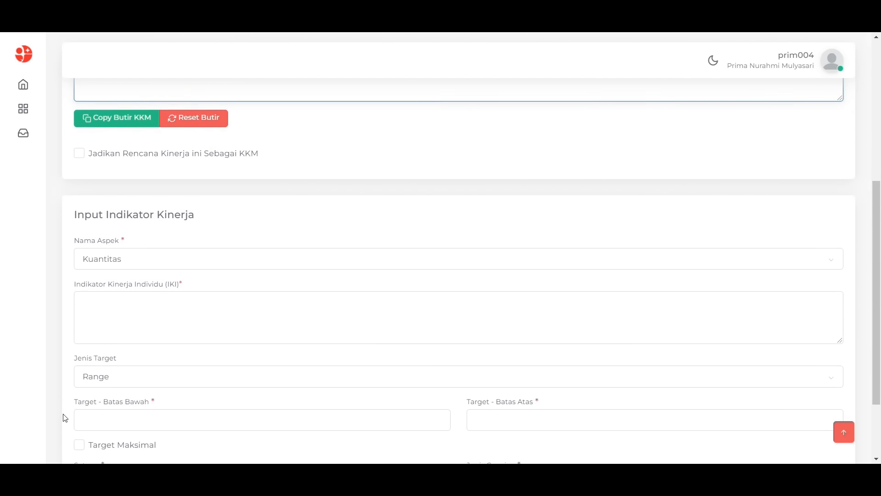
{"action": "scroll", "coordinate": [65, 418], "scroll_direction": "down", "scroll_amount": 2}
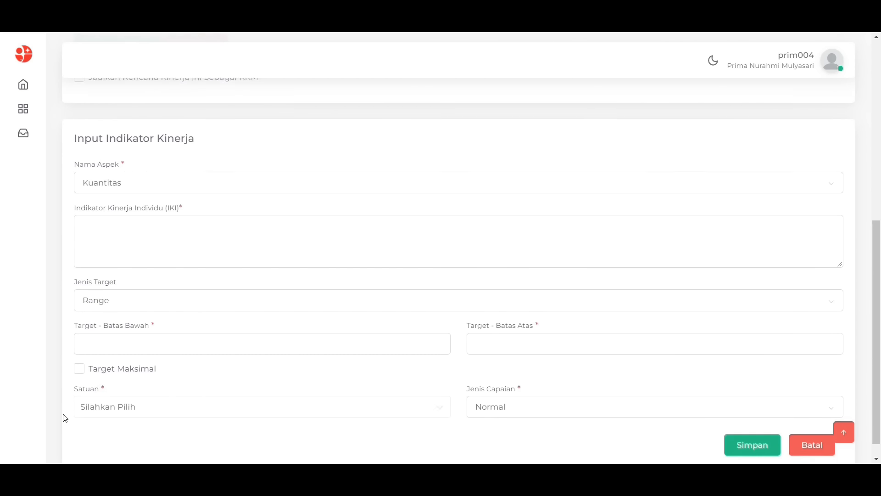